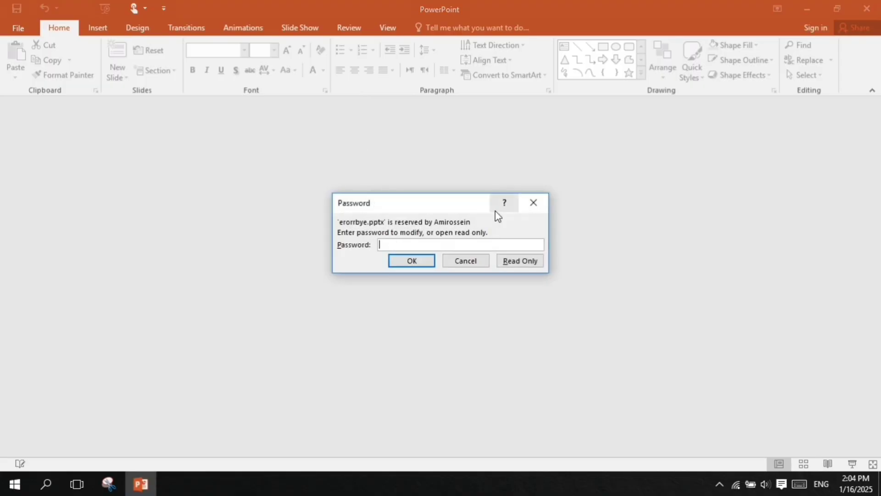
# Step: Try to open erorrbye.pptx for modification by entering the file password, and dismiss the password prompt
pyautogui.click(418, 262)
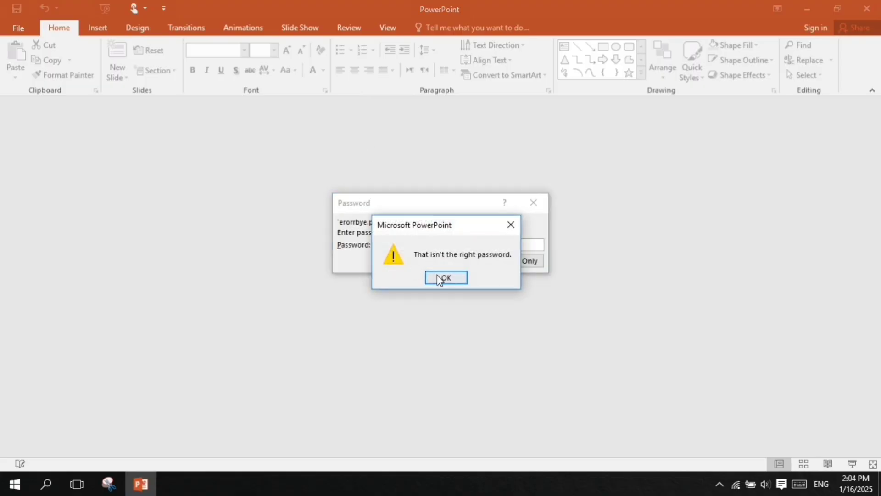
pyautogui.click(437, 275)
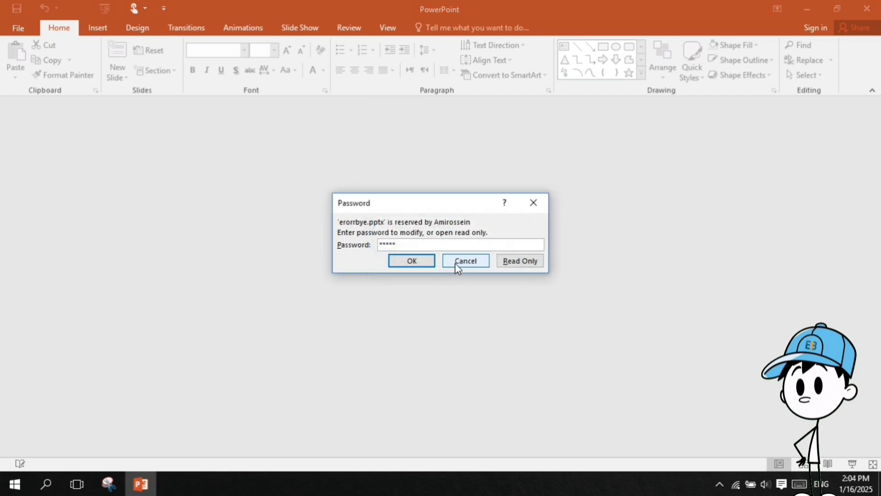
pyautogui.click(458, 263)
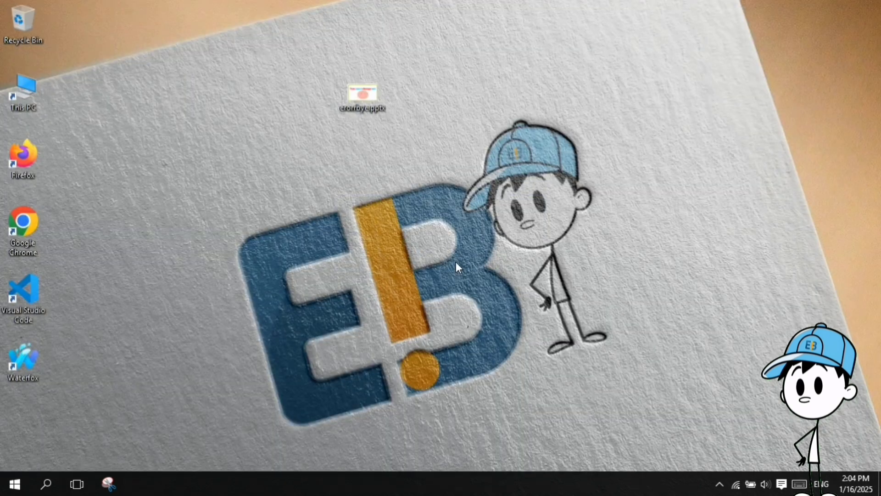
# Step: Open erorrbye.pptx from the desktop in read-only mode
pyautogui.rightClick(367, 86)
pyautogui.click(396, 109)
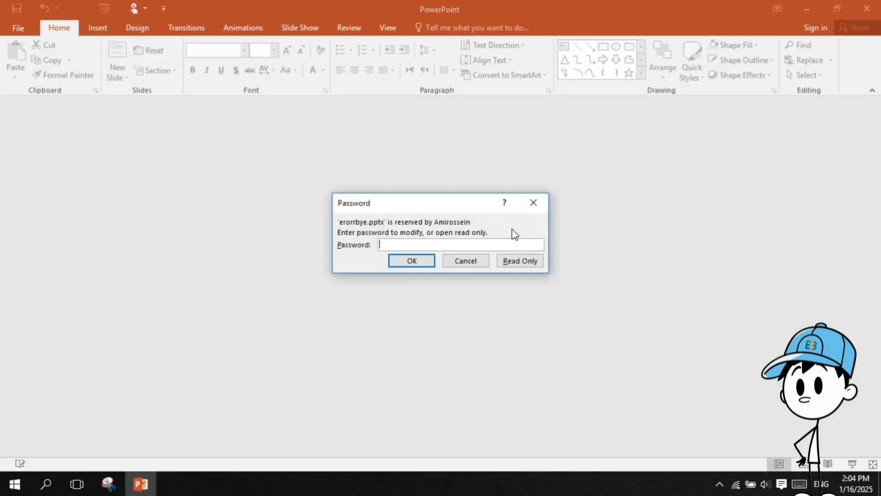
pyautogui.click(535, 264)
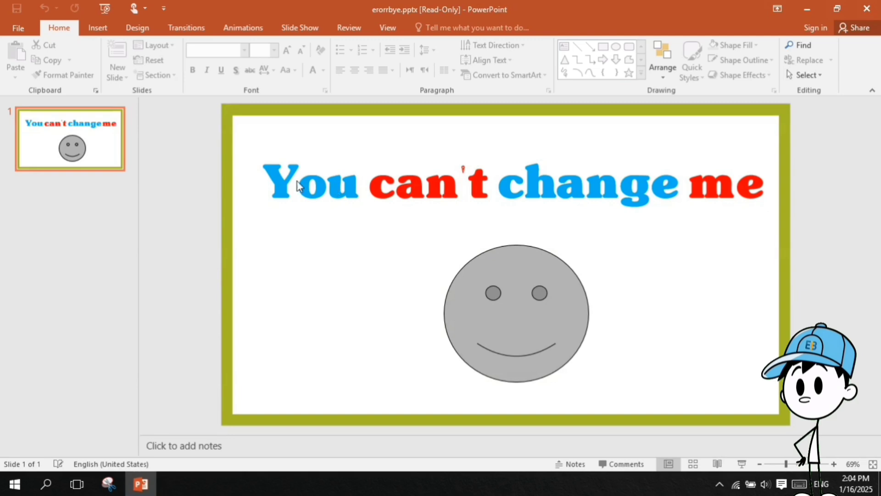
# Step: Check which editing options are available for the slide's title text and the smiley face shape
pyautogui.moveTo(297, 181); pyautogui.dragTo(756, 180)
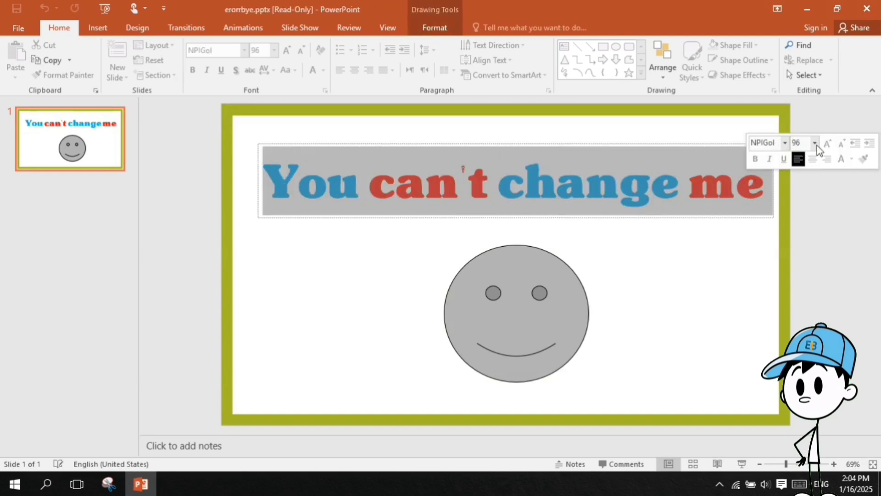
pyautogui.click(538, 269)
pyautogui.rightClick(528, 275)
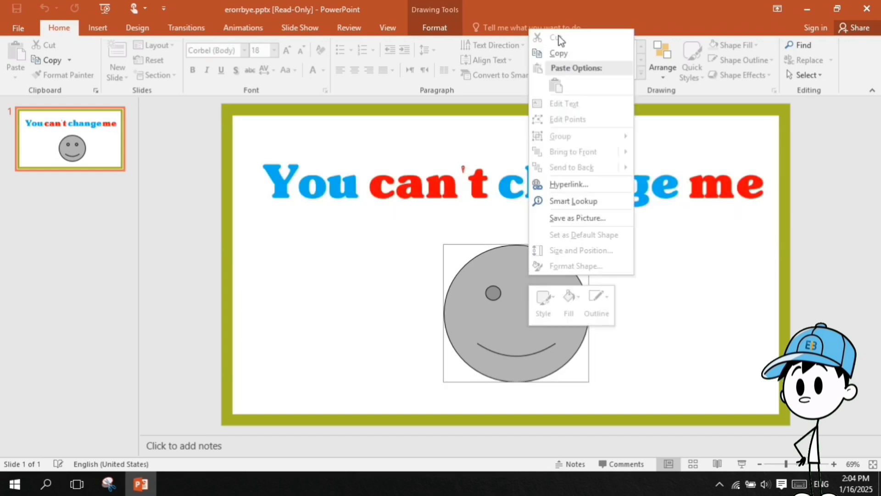
pyautogui.click(94, 29)
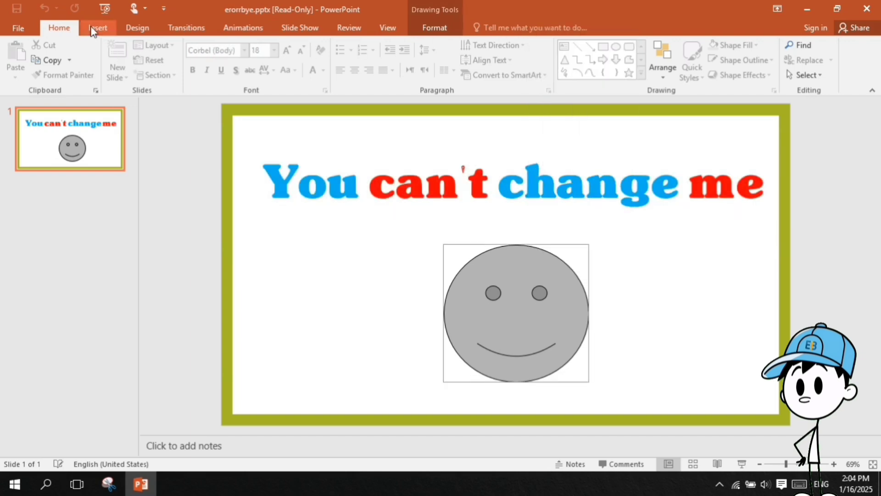
# Step: Examine the insert, design, transition, animation, slide show, review, view and shape formatting commands for availability in the read-only presentation
pyautogui.click(97, 28)
pyautogui.click(138, 28)
pyautogui.click(185, 28)
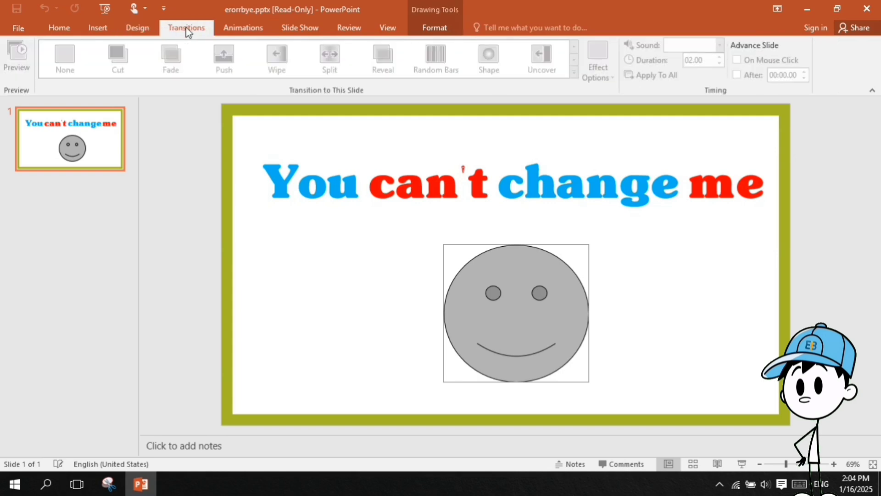
pyautogui.click(243, 29)
pyautogui.click(308, 29)
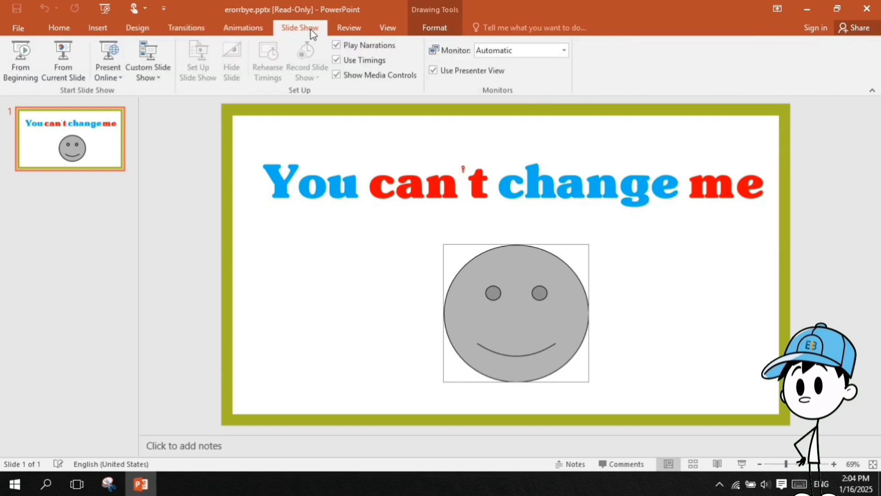
pyautogui.click(349, 28)
pyautogui.click(386, 27)
pyautogui.click(425, 29)
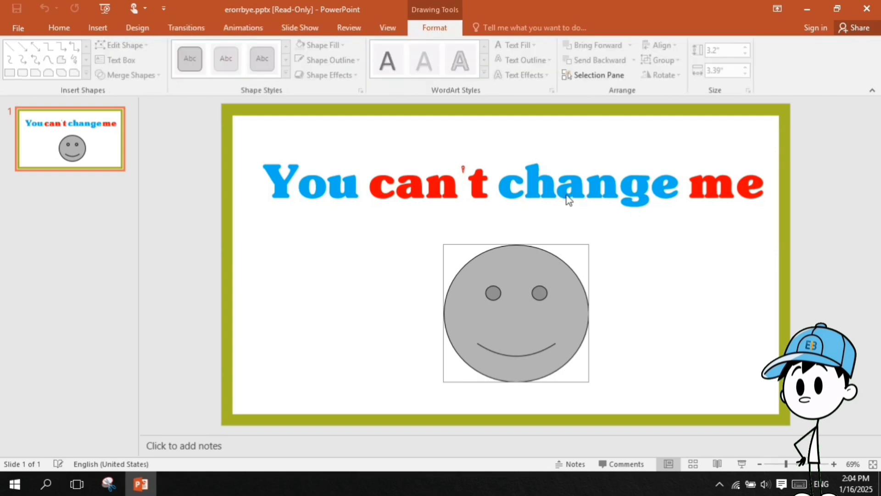
# Step: Select "You can't" in the slide title, check its font formatting options, and close the presentation
pyautogui.click(495, 195)
pyautogui.moveTo(495, 195); pyautogui.dragTo(213, 171)
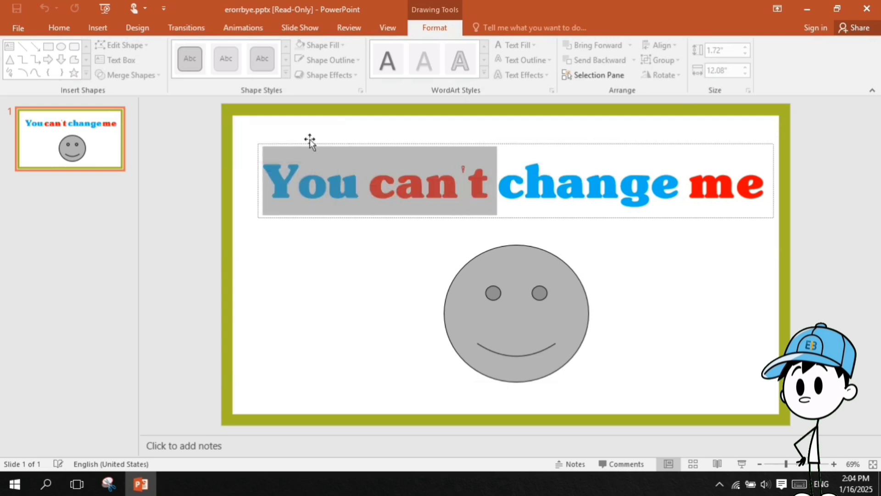
pyautogui.click(60, 31)
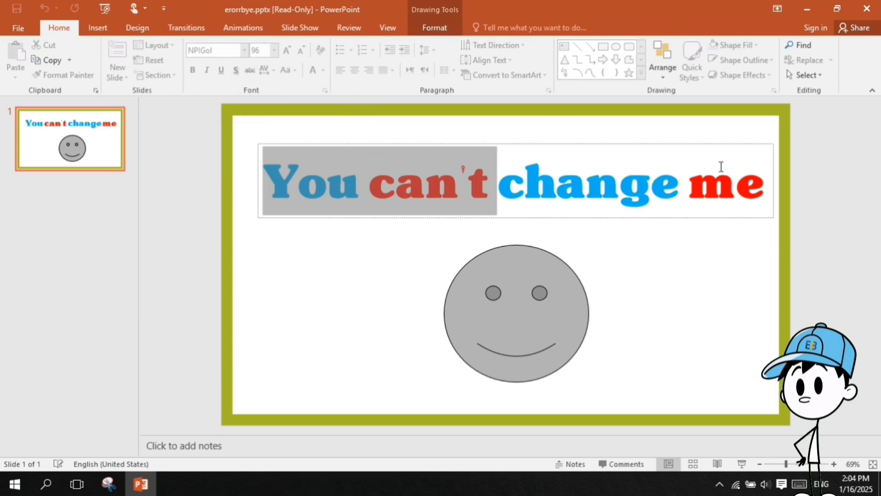
pyautogui.click(869, 9)
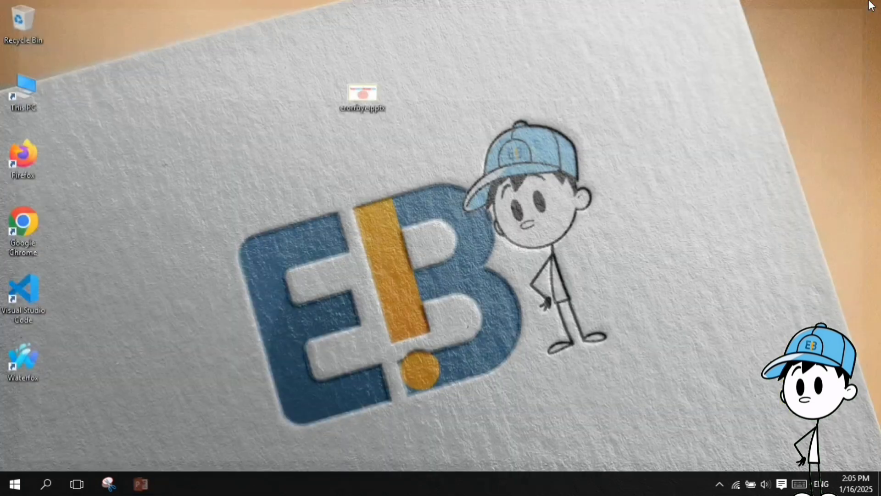
# Step: Rename erorrbye.pptx on the desktop to erorrbye.zip and accept the extension change
pyautogui.rightClick(374, 109)
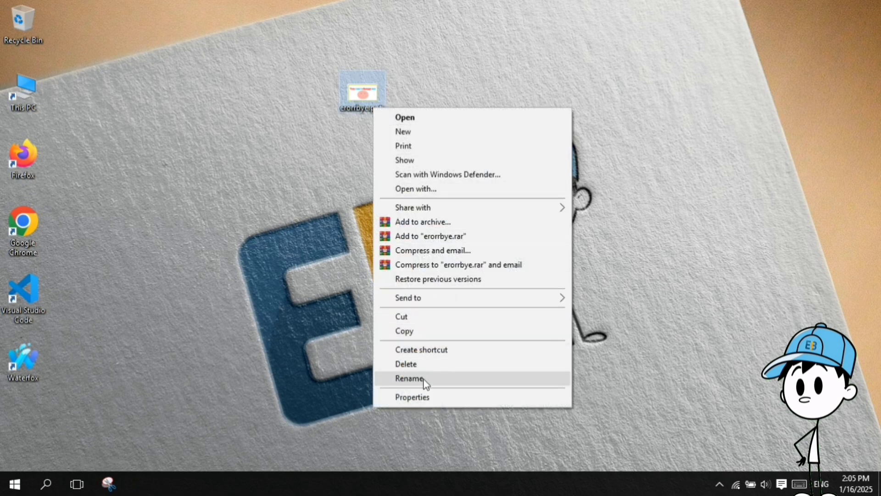
pyautogui.click(437, 381)
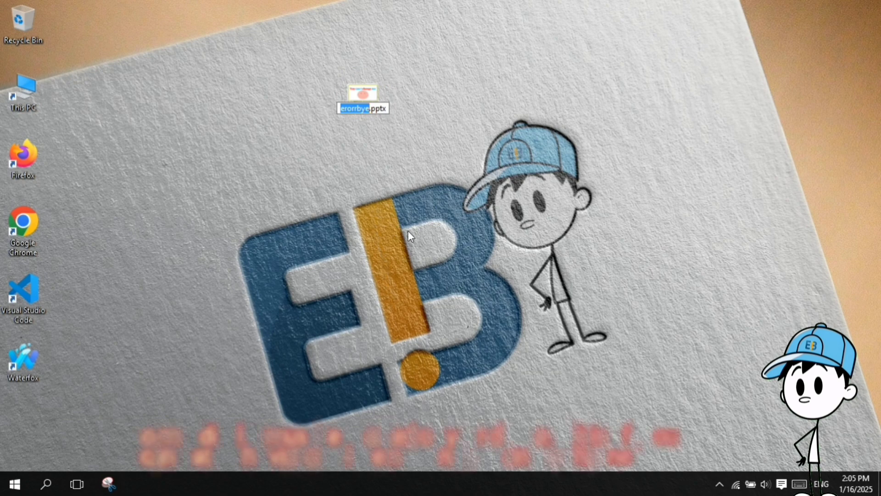
pyautogui.moveTo(371, 108); pyautogui.dragTo(430, 120)
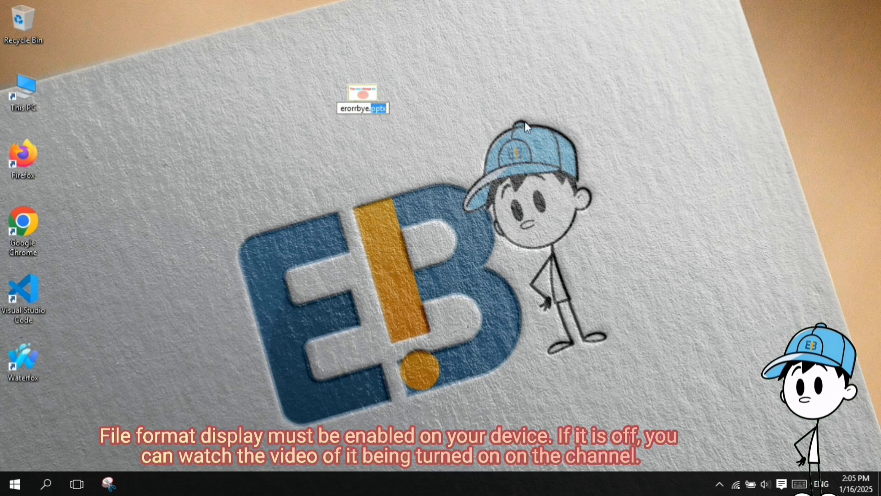
pyautogui.write('zip')
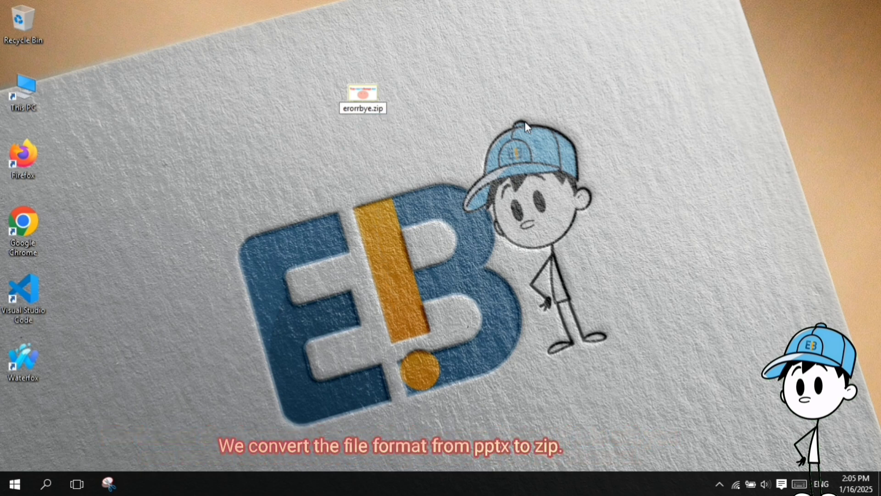
pyautogui.press('Return')
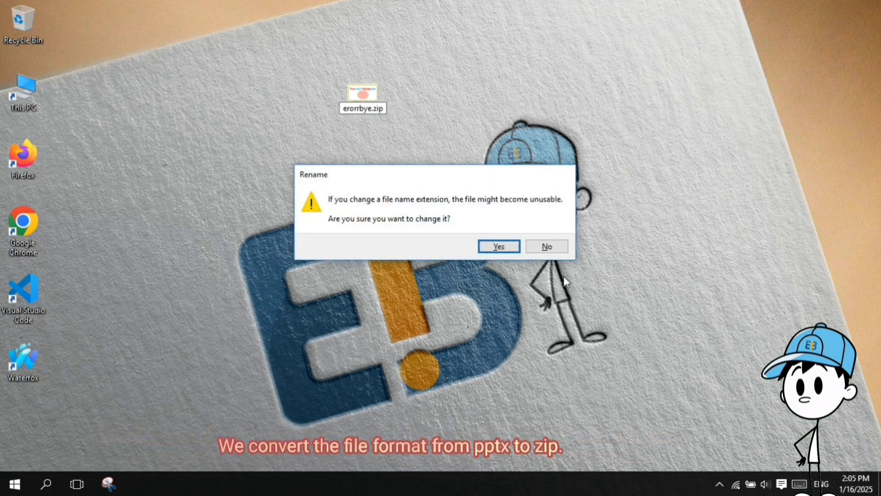
pyautogui.click(499, 247)
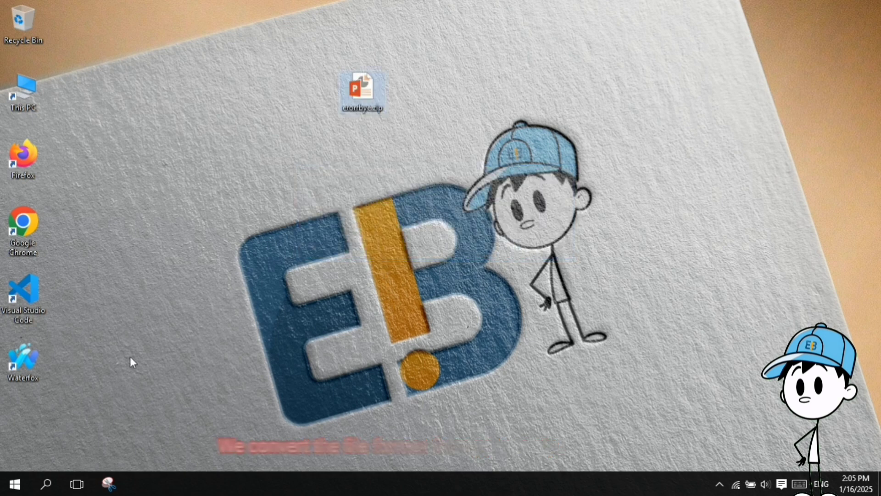
# Step: Open the erorrbye.zip archive and go into its ppt folder
pyautogui.doubleClick(363, 91)
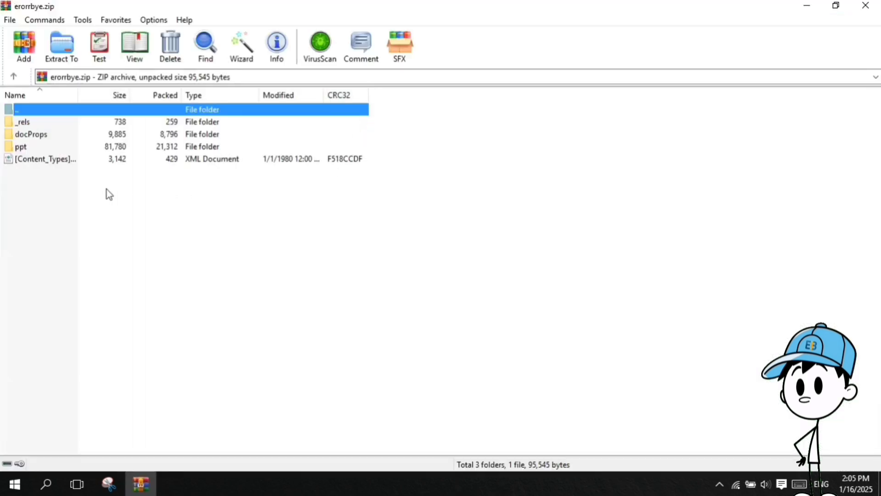
pyautogui.click(17, 148)
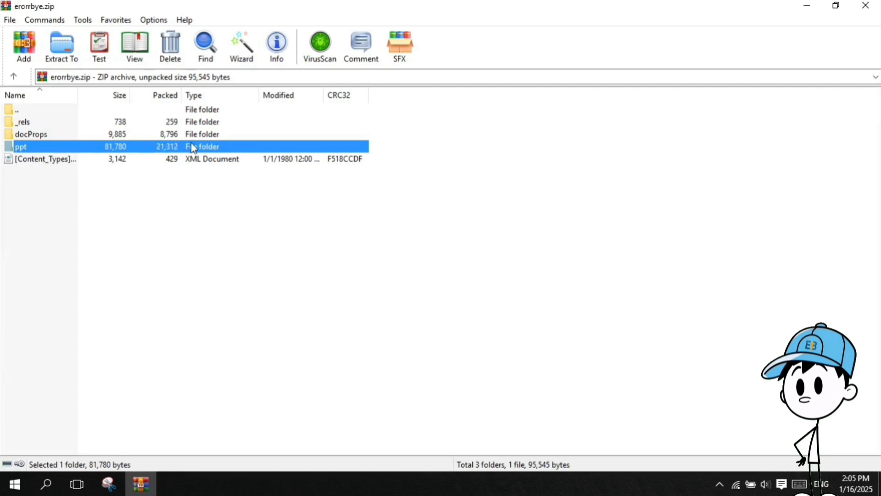
pyautogui.doubleClick(233, 149)
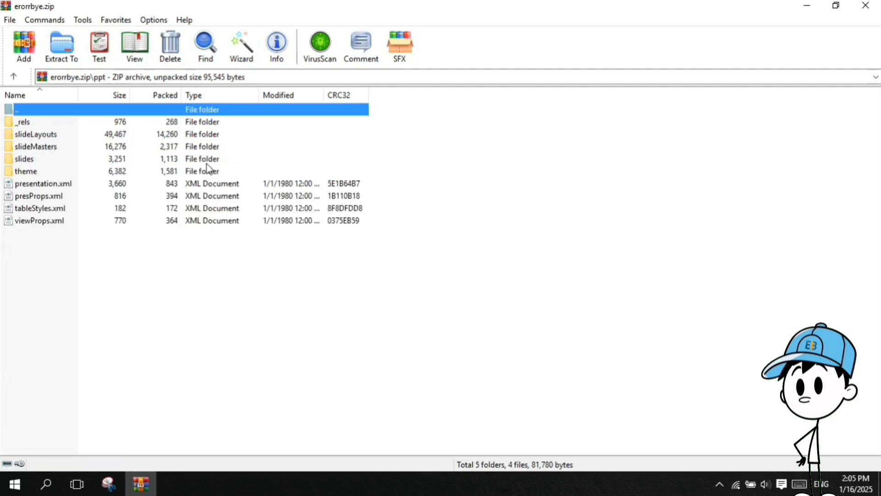
# Step: Copy presentation.xml from the archive's ppt folder and paste it onto the desktop
pyautogui.click(26, 186)
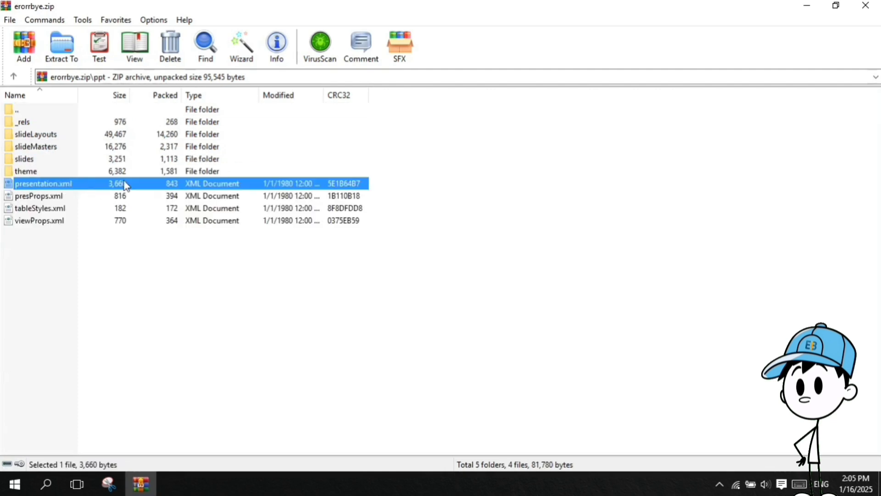
pyautogui.rightClick(148, 186)
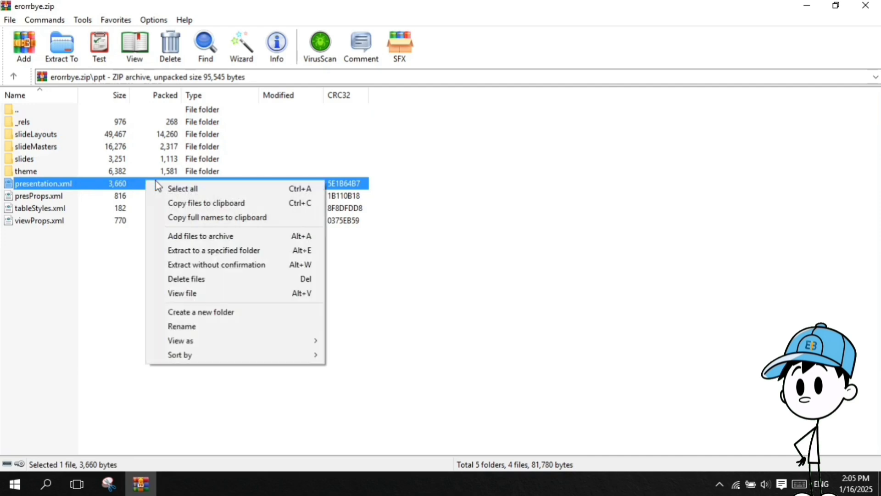
pyautogui.click(308, 204)
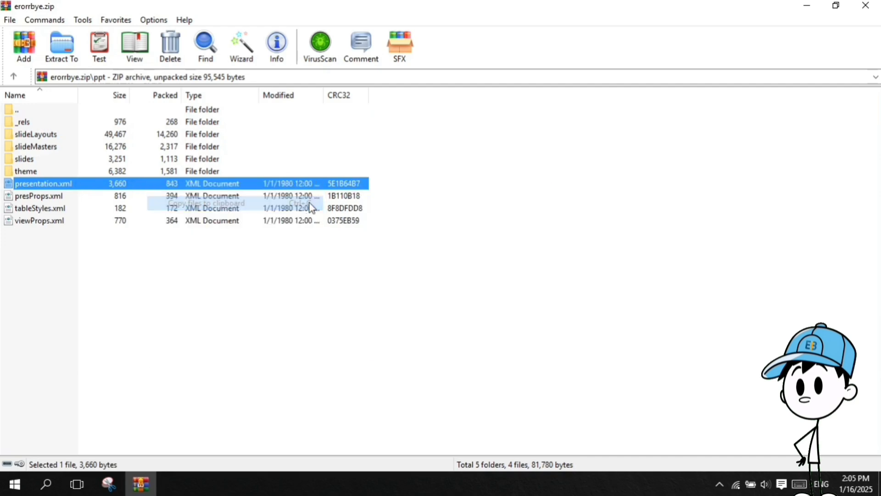
pyautogui.click(807, 7)
pyautogui.rightClick(577, 189)
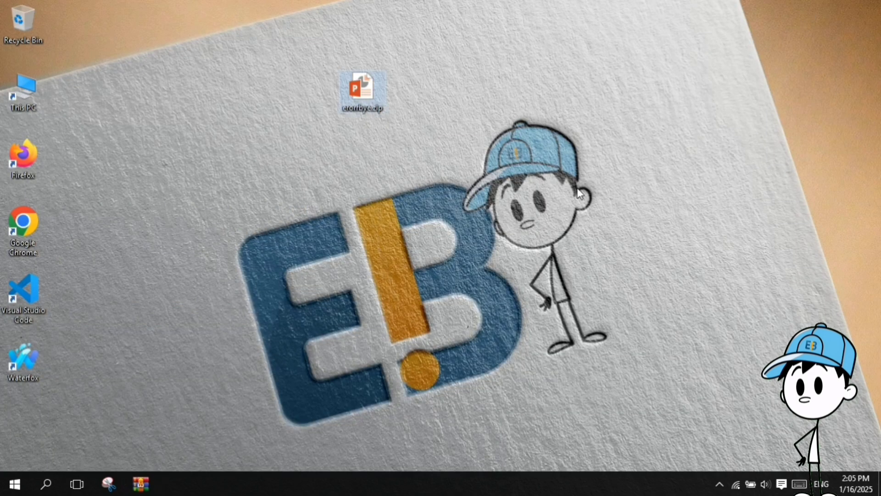
pyautogui.rightClick(498, 196)
pyautogui.click(539, 252)
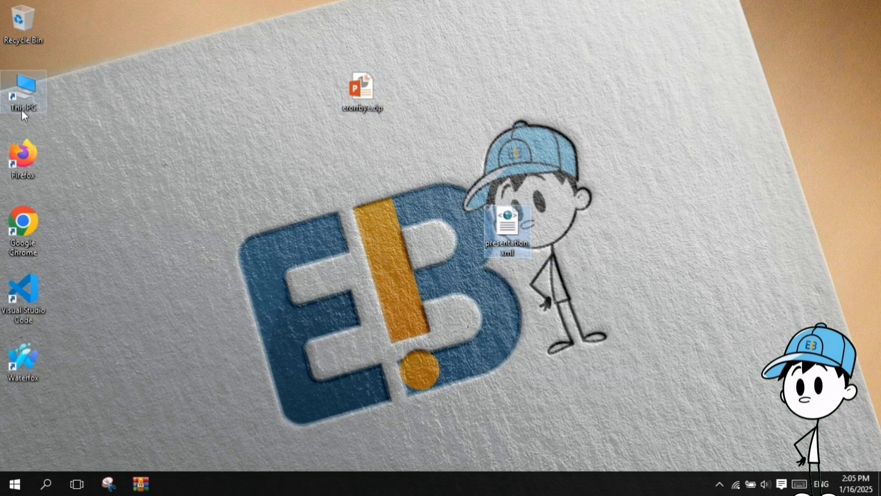
# Step: Open the desktop copy of presentation.xml in Notepad and maximize its window
pyautogui.rightClick(523, 230)
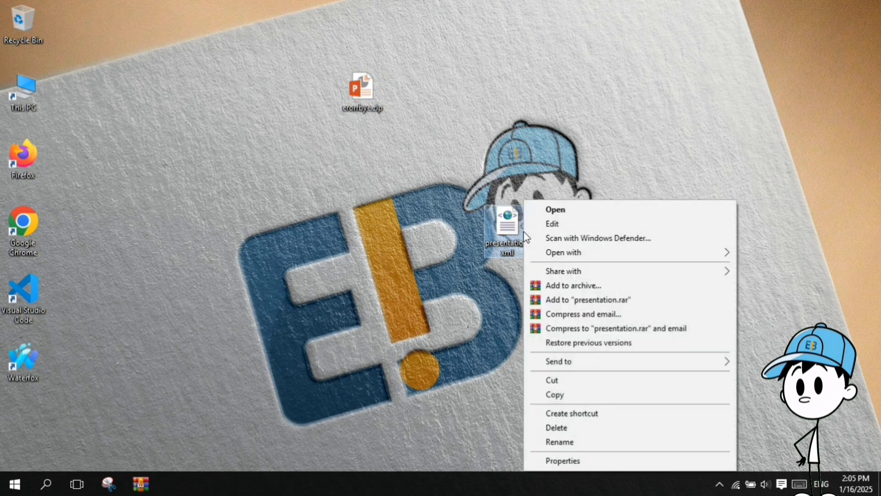
pyautogui.moveTo(604, 252)
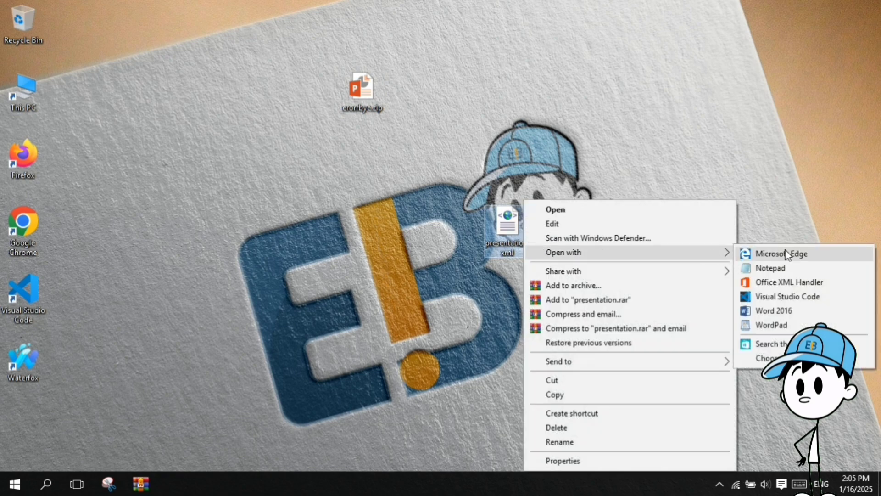
pyautogui.click(787, 267)
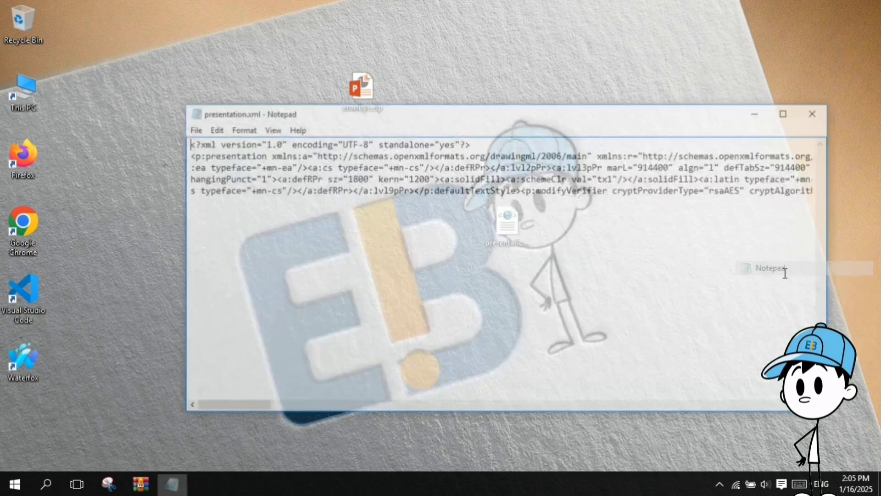
pyautogui.click(789, 120)
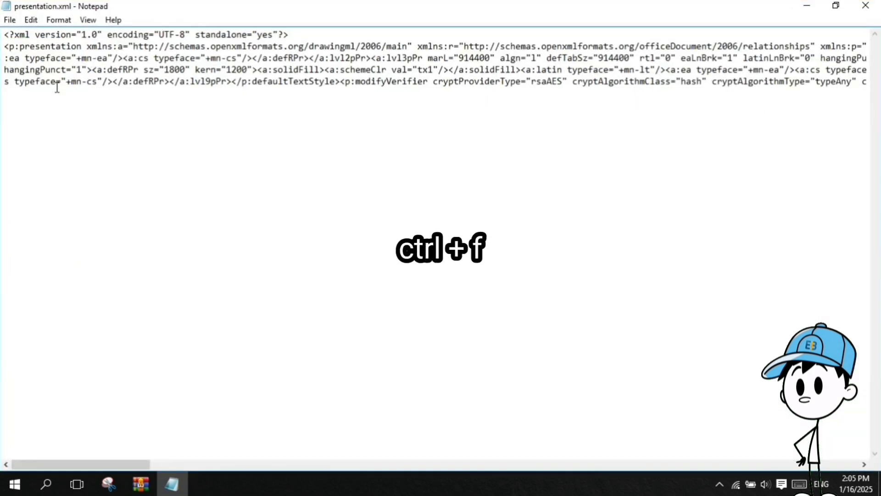
# Step: Search presentation.xml for "modify", first upward and then downward from the start of the file
pyautogui.hotkey('ctrl', 'f')
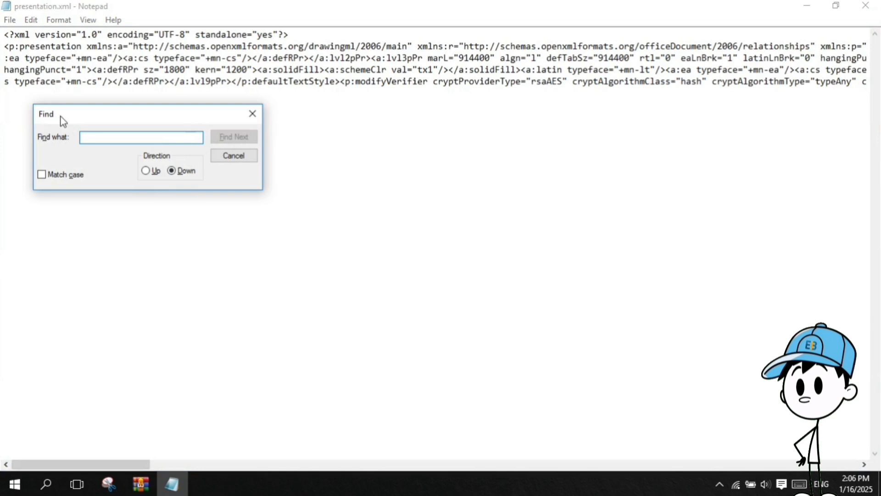
pyautogui.click(146, 173)
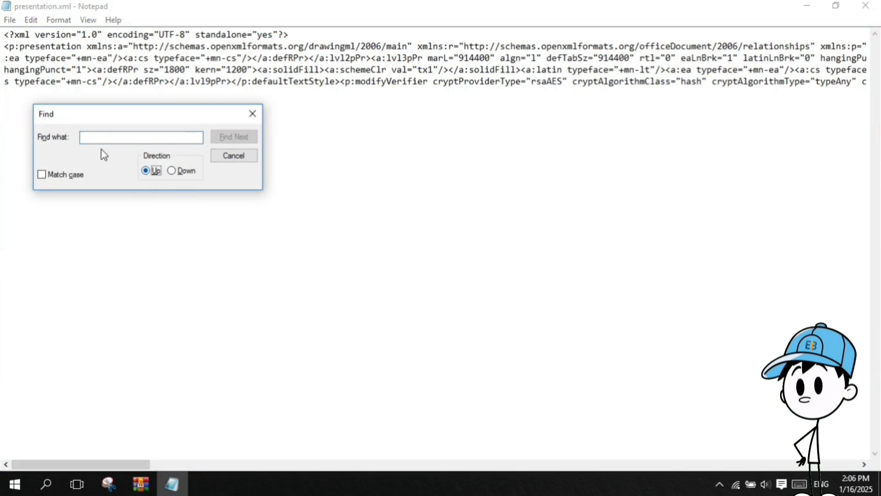
pyautogui.click(115, 140)
pyautogui.write('mo')
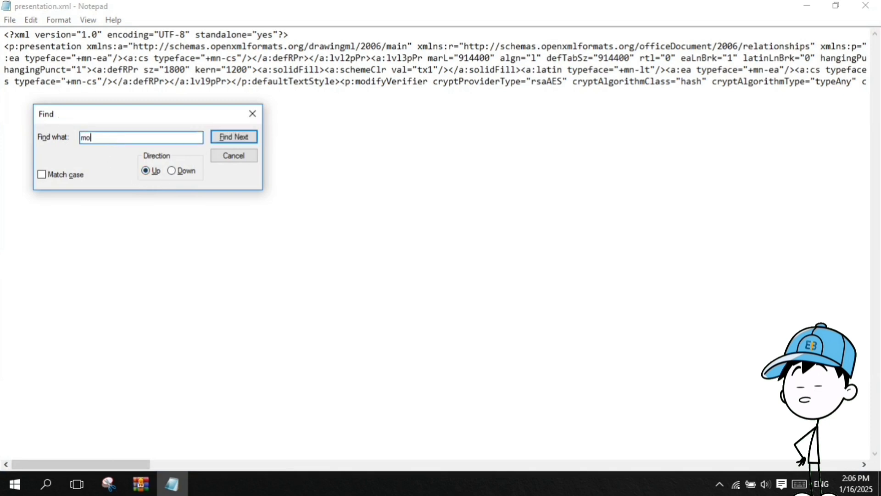
pyautogui.write('dify')
pyautogui.doubleClick(88, 143)
pyautogui.click(121, 137)
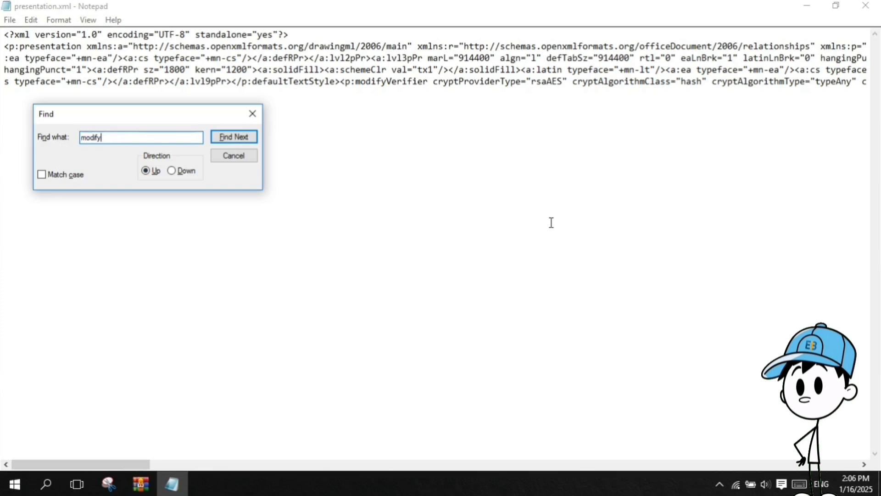
pyautogui.click(232, 138)
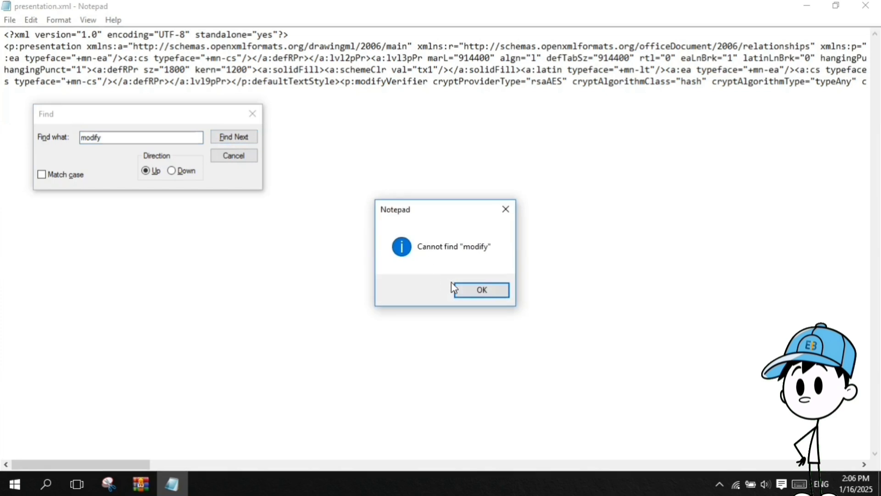
pyautogui.click(480, 294)
pyautogui.click(172, 171)
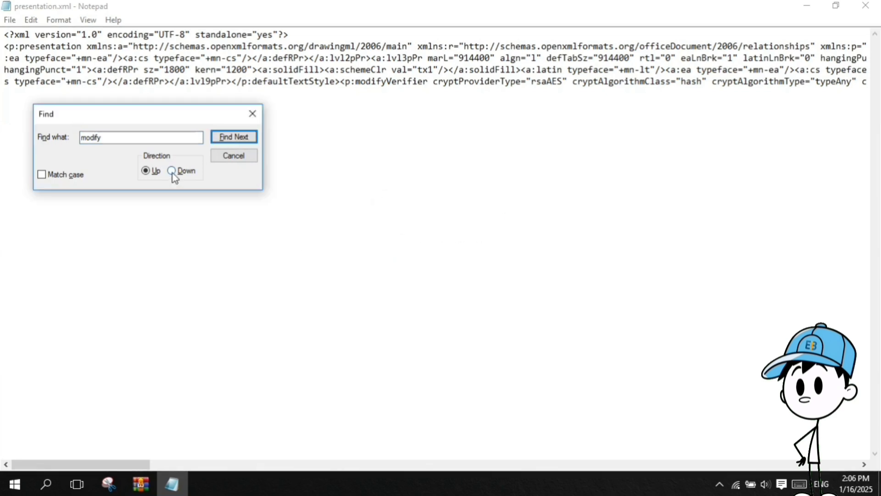
pyautogui.click(231, 140)
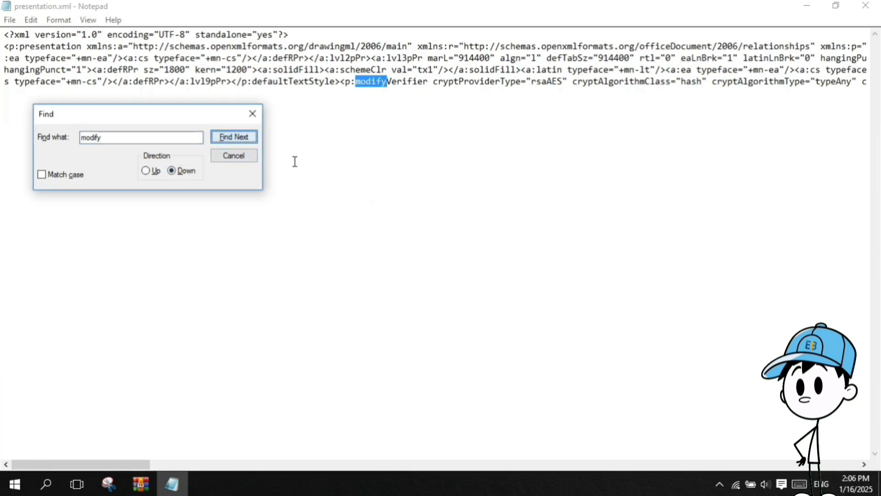
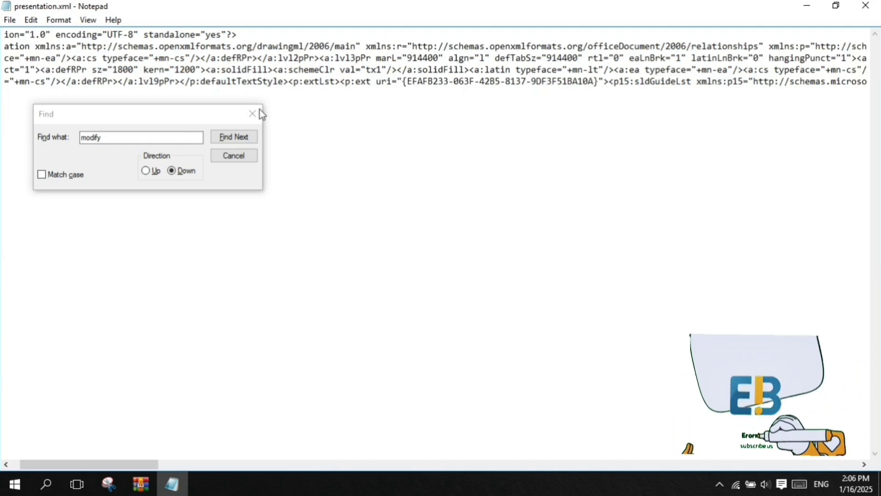
# Step: Close the Find dialog, then save the edited presentation.xml and close it
pyautogui.moveTo(283, 81); pyautogui.dragTo(289, 81)
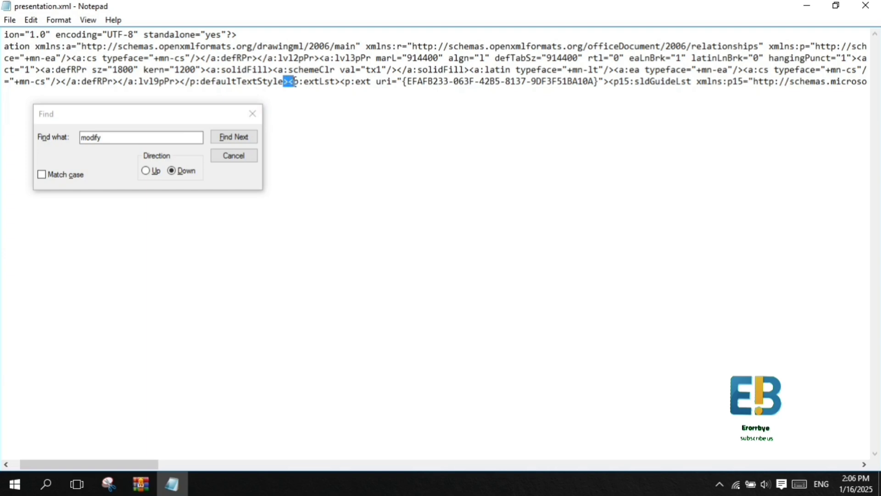
pyautogui.click(253, 119)
pyautogui.rightClick(285, 118)
pyautogui.click(258, 81)
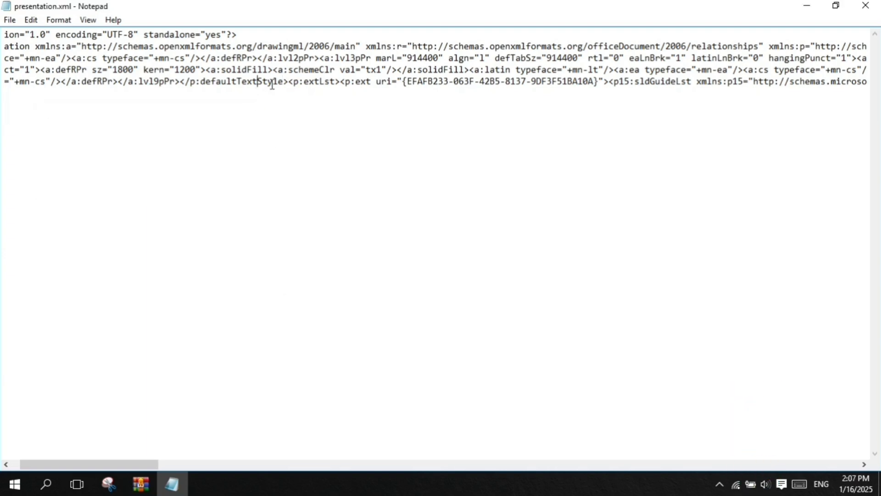
pyautogui.click(10, 20)
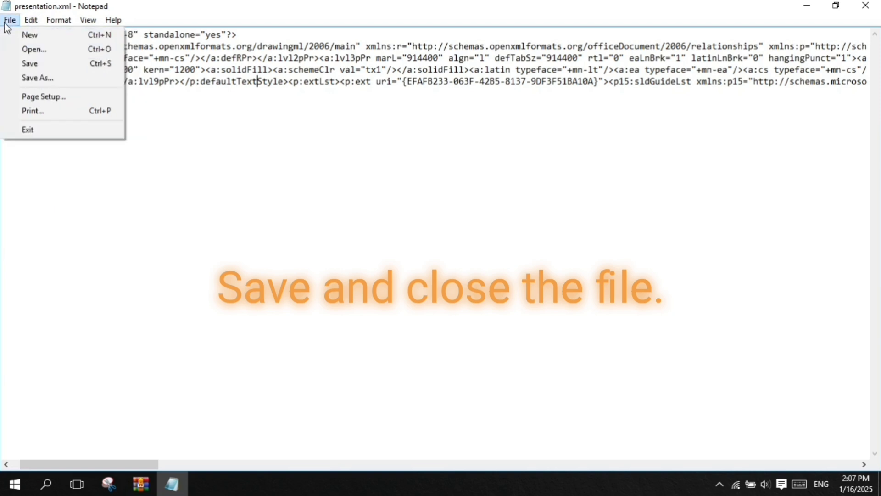
pyautogui.click(74, 69)
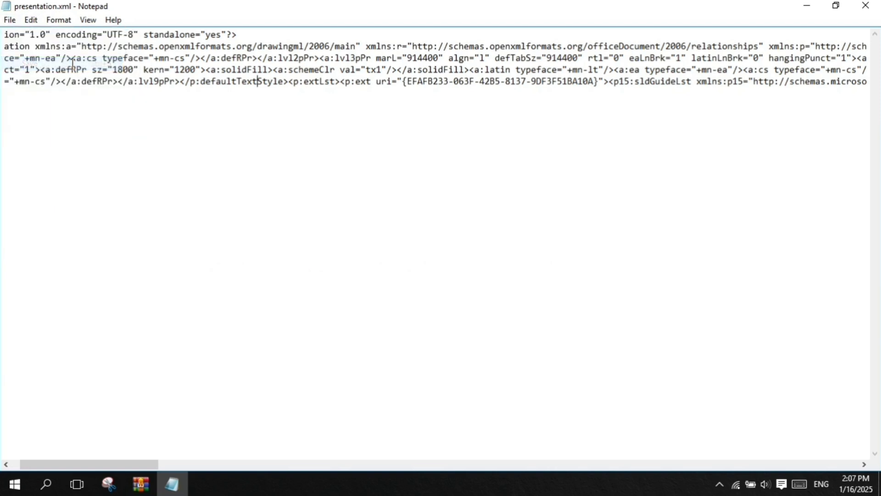
pyautogui.click(866, 5)
# Step: Return to the open erorrbye.zip archive and delete the original presentation.xml from its ppt folder
pyautogui.moveTo(141, 484)
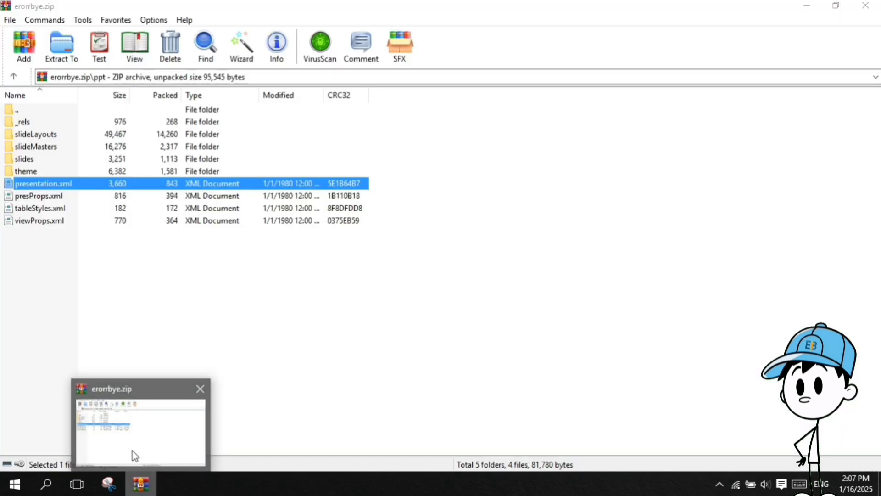
pyautogui.click(135, 455)
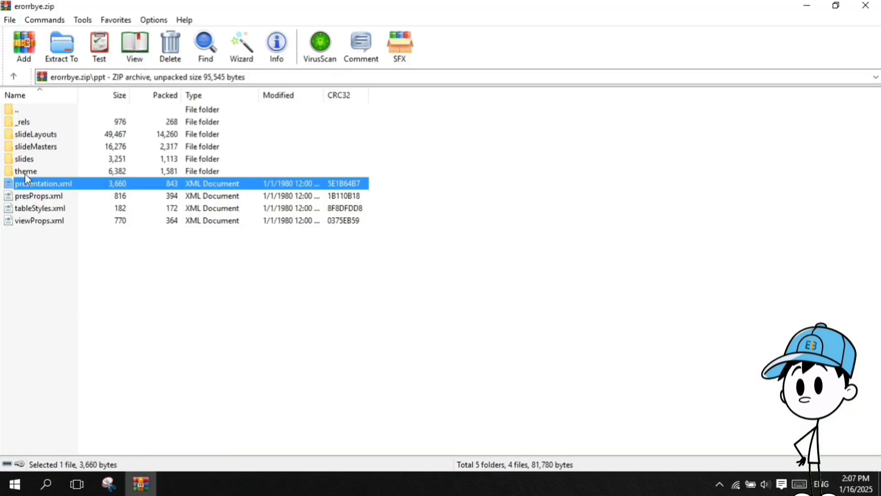
pyautogui.rightClick(290, 183)
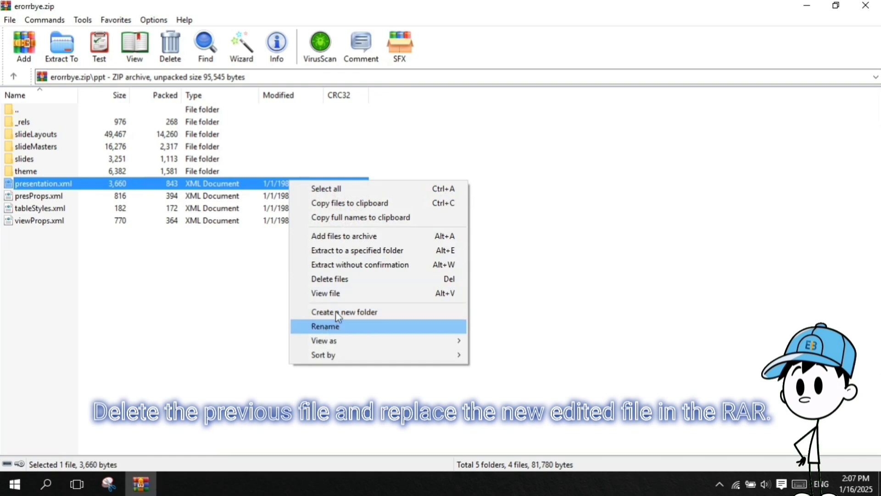
pyautogui.click(389, 281)
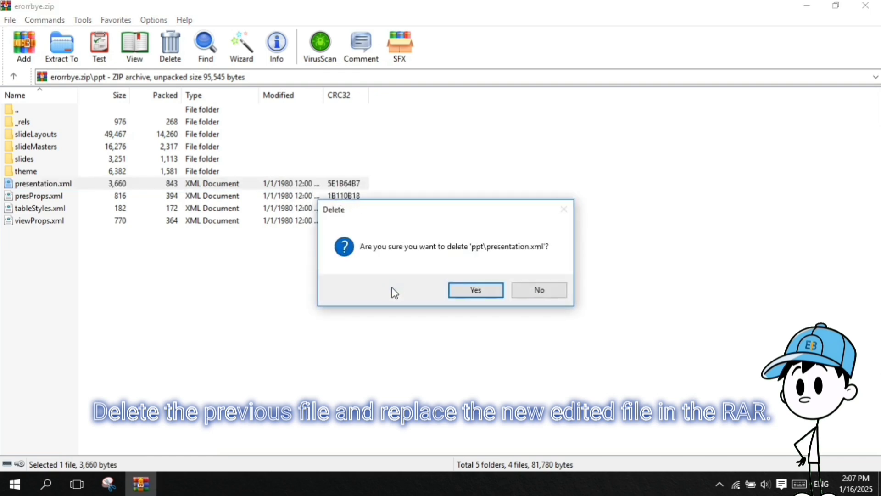
pyautogui.click(476, 296)
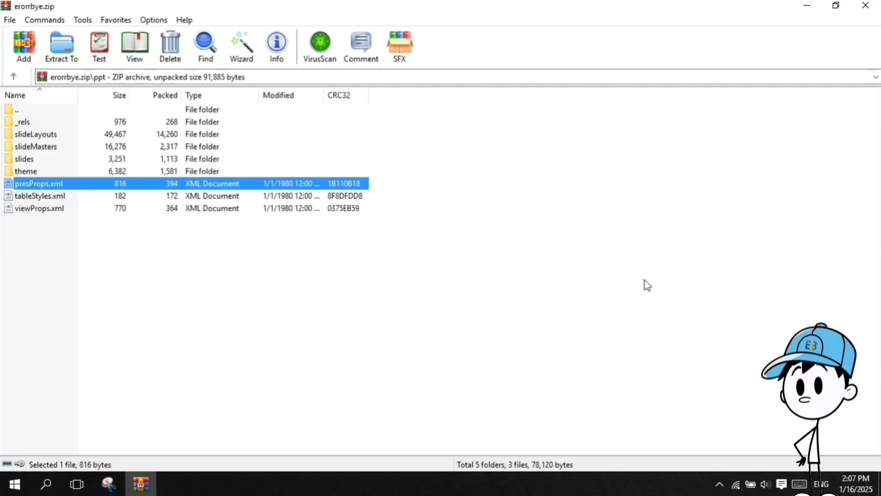
# Step: Cut the edited presentation.xml from the desktop, paste it into the archive's ppt folder with the default archive settings, and close the archive
pyautogui.click(799, 11)
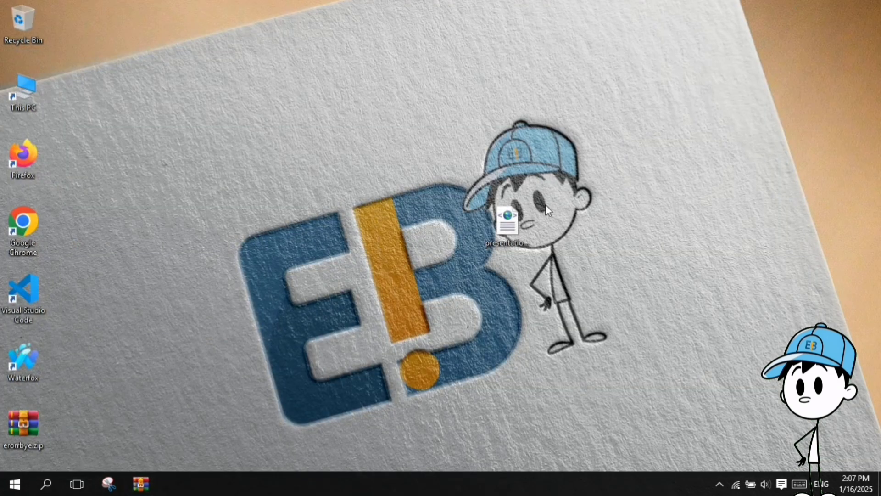
pyautogui.rightClick(512, 226)
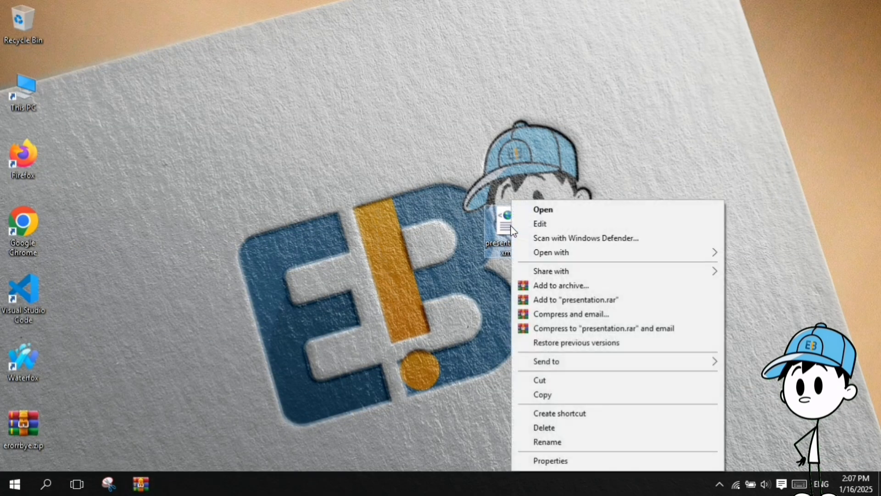
pyautogui.click(545, 385)
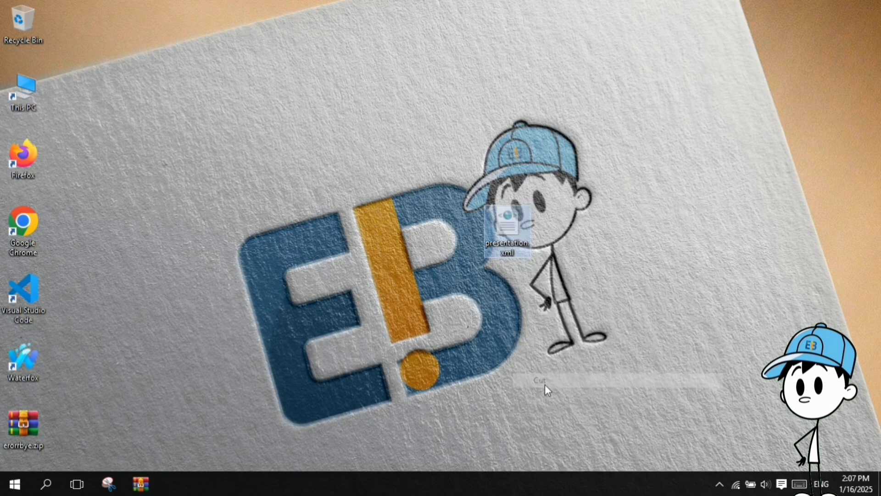
pyautogui.doubleClick(32, 422)
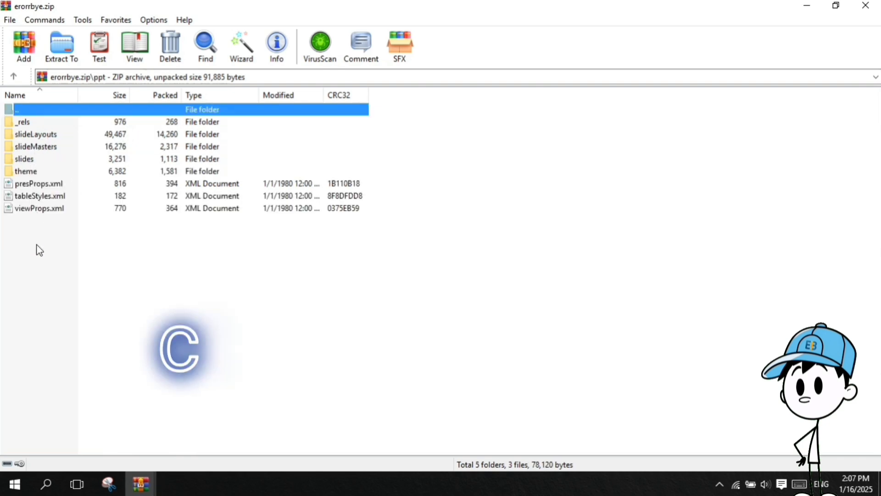
pyautogui.click(267, 254)
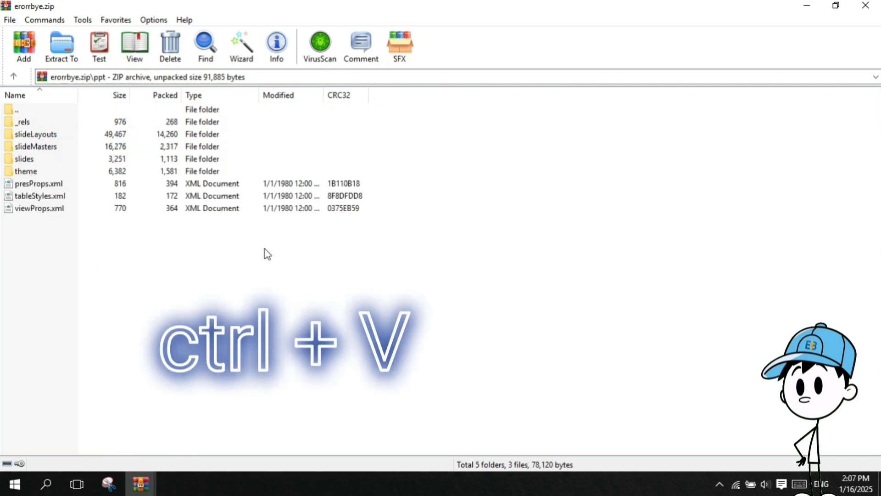
pyautogui.hotkey('ctrl', 'v')
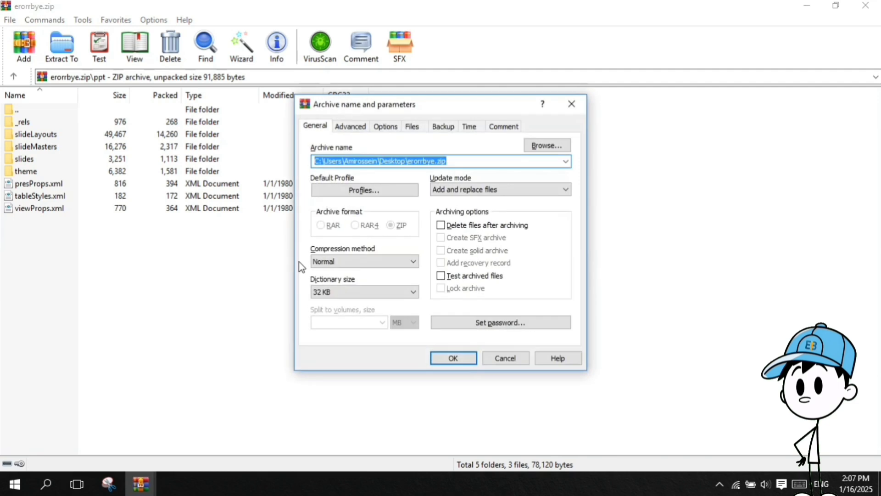
pyautogui.click(456, 364)
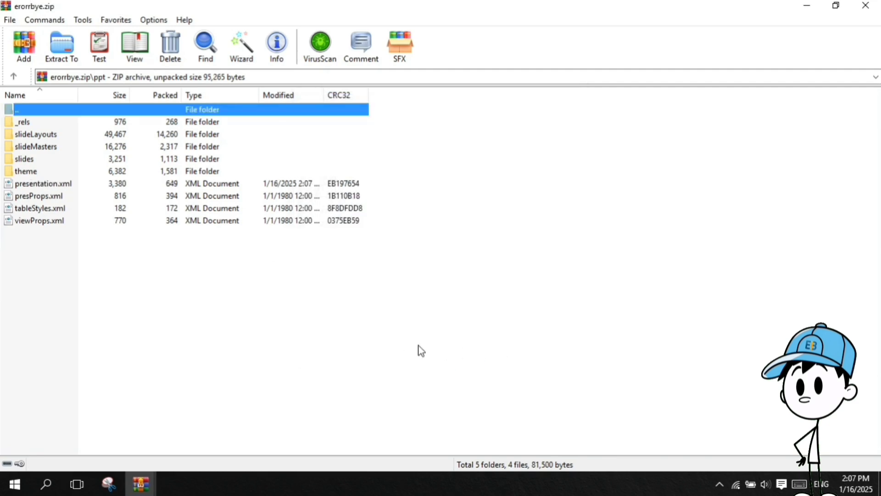
pyautogui.click(91, 188)
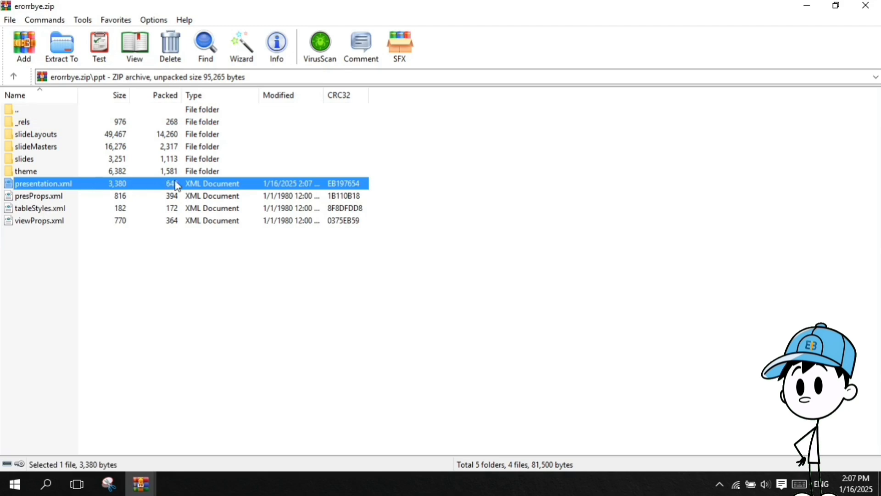
pyautogui.click(866, 6)
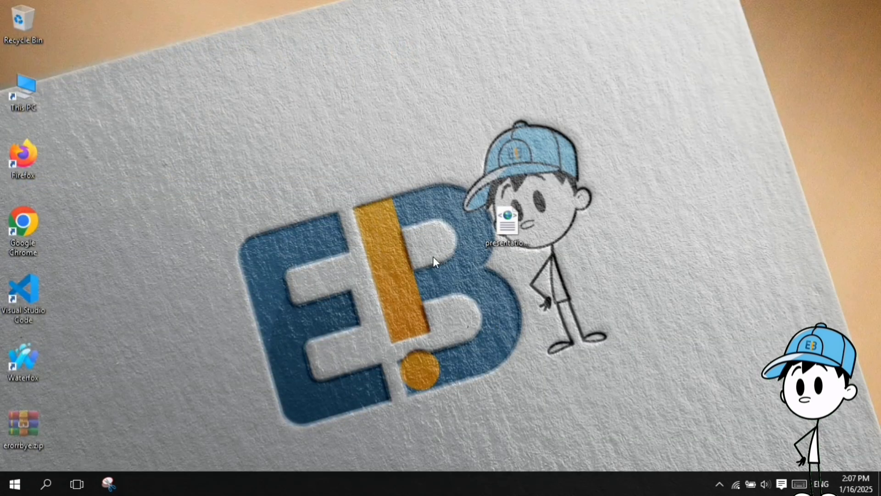
# Step: Delete the leftover presentation.xml from the desktop
pyautogui.moveTo(455, 133); pyautogui.dragTo(560, 288)
pyautogui.rightClick(497, 201)
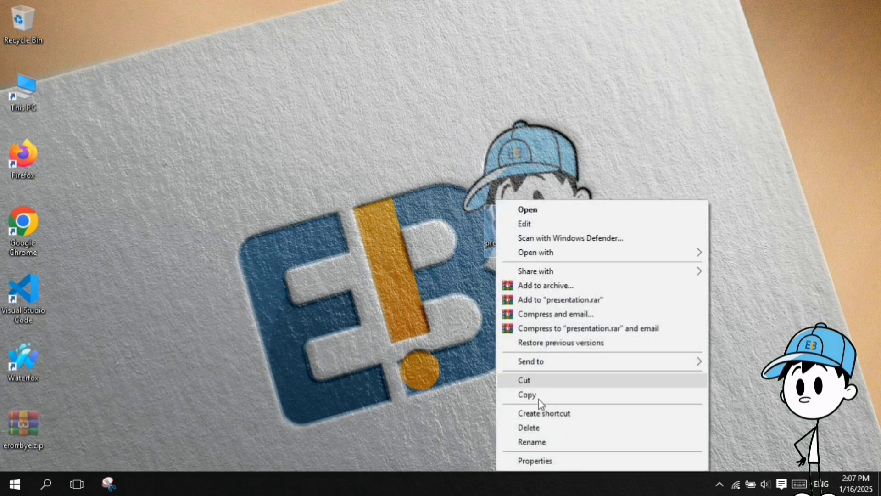
pyautogui.click(548, 429)
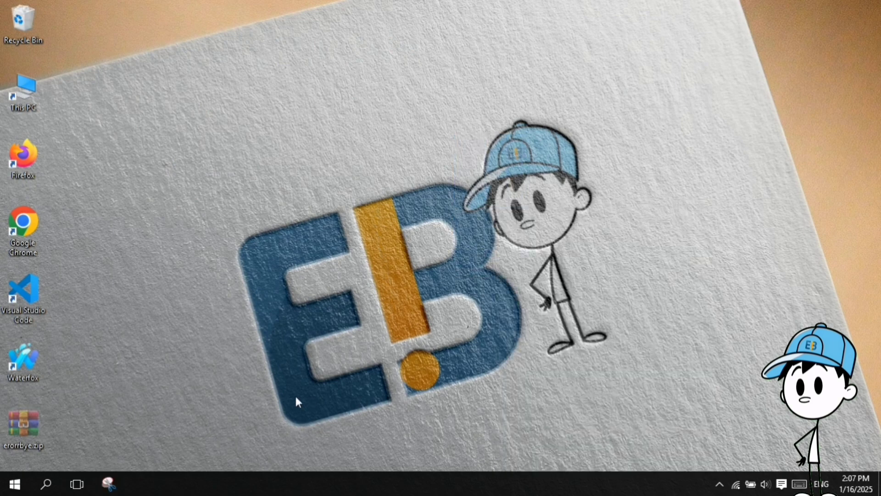
# Step: Cut erorrbye.zip, paste it back onto the desktop, and move its icon to the upper middle area of the desktop
pyautogui.rightClick(24, 422)
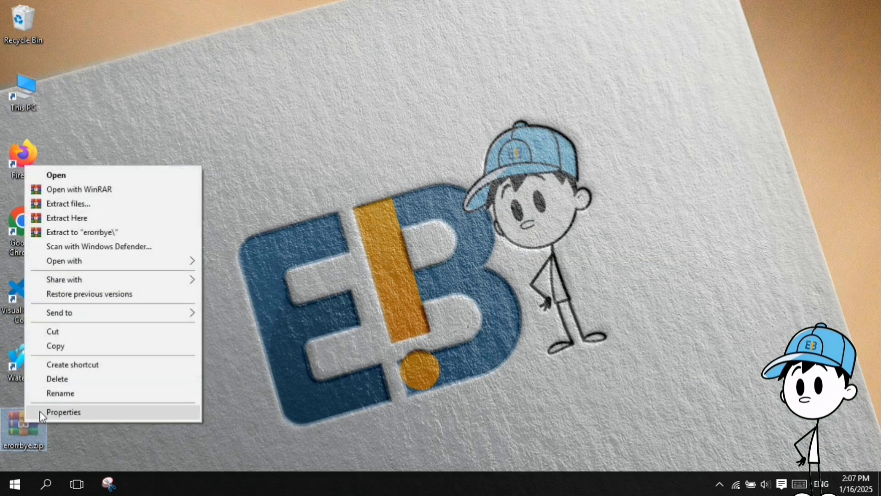
pyautogui.click(72, 333)
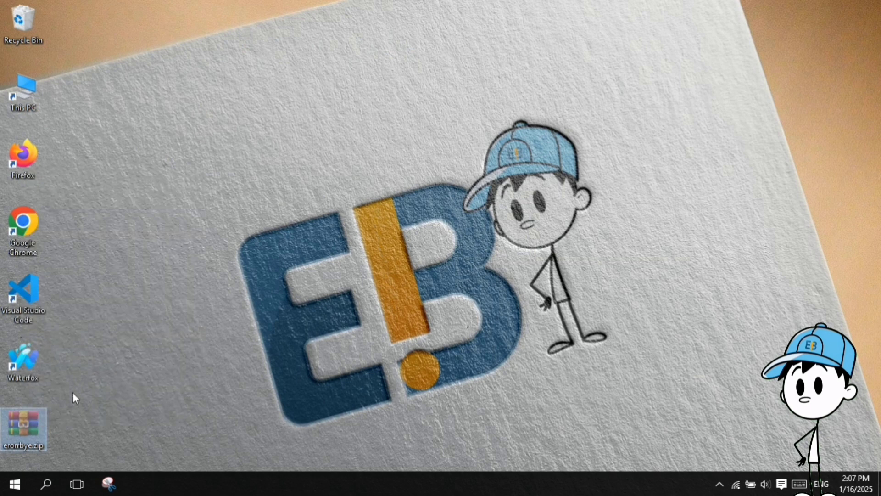
pyautogui.rightClick(95, 401)
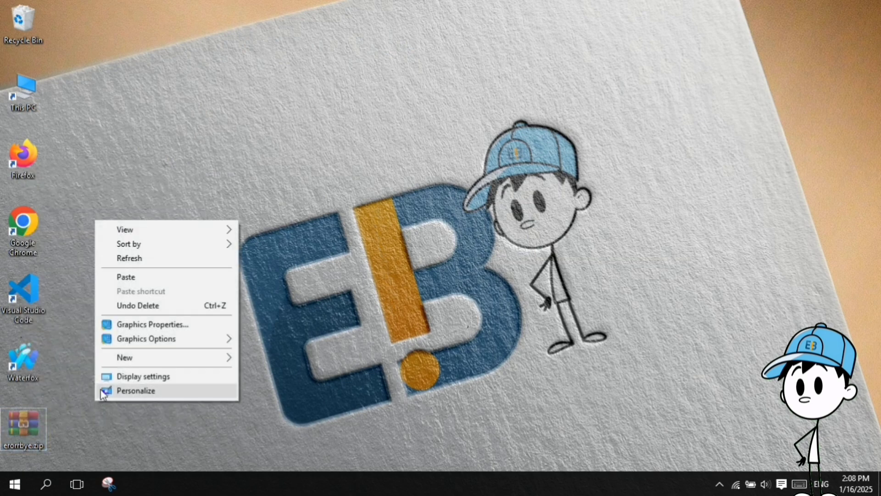
pyautogui.click(121, 277)
pyautogui.moveTo(78, 442); pyautogui.dragTo(369, 102)
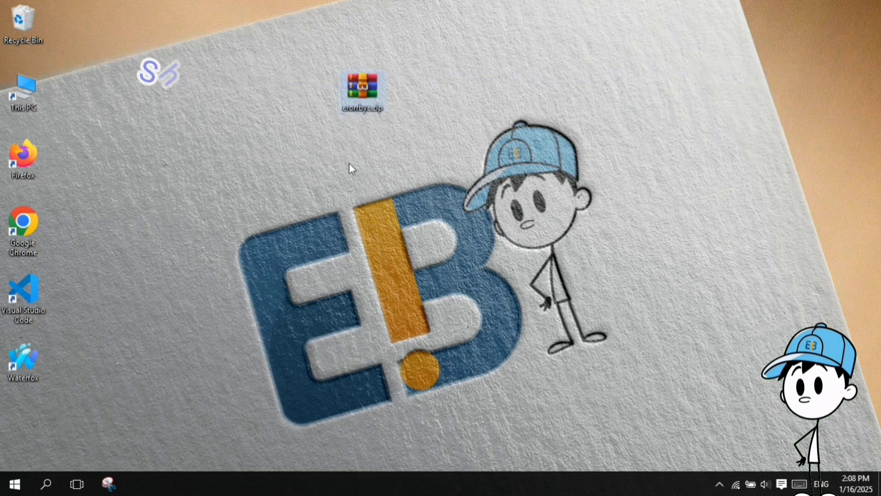
pyautogui.moveTo(347, 171); pyautogui.dragTo(439, 29)
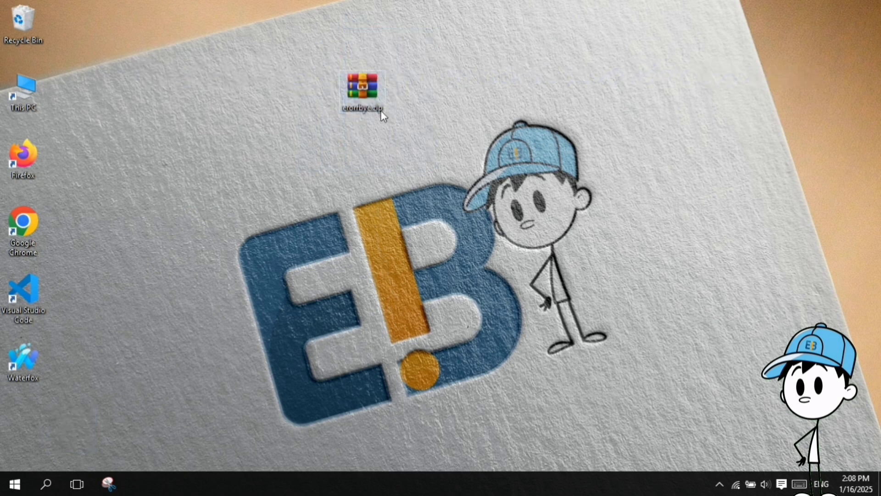
# Step: Rename erorrbye.zip on the desktop to erorrbye.pptx and accept the extension change
pyautogui.rightClick(375, 106)
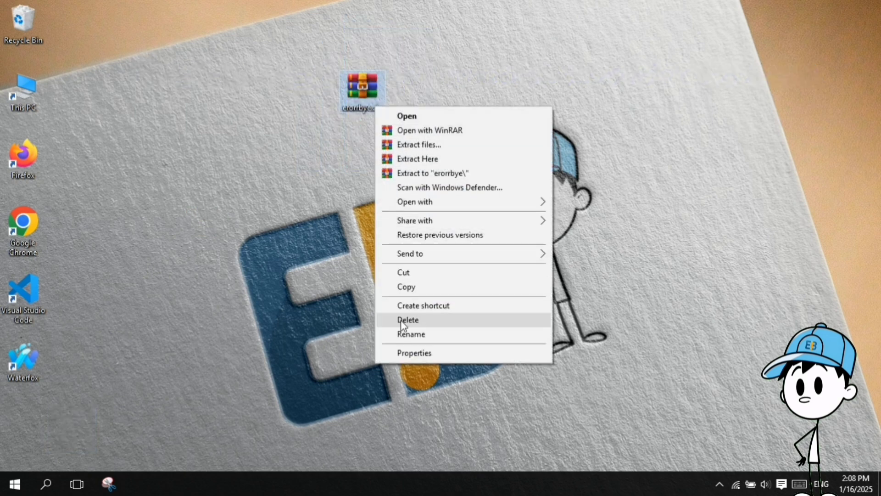
pyautogui.click(402, 334)
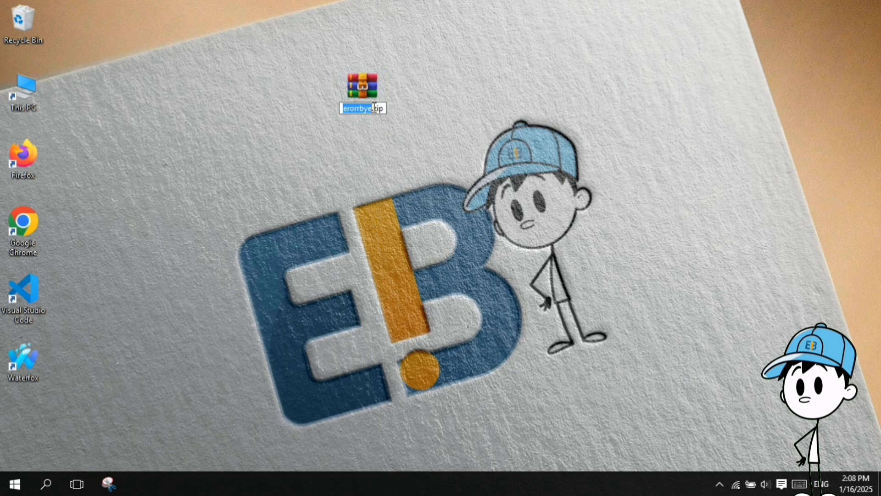
pyautogui.moveTo(375, 107); pyautogui.dragTo(378, 108)
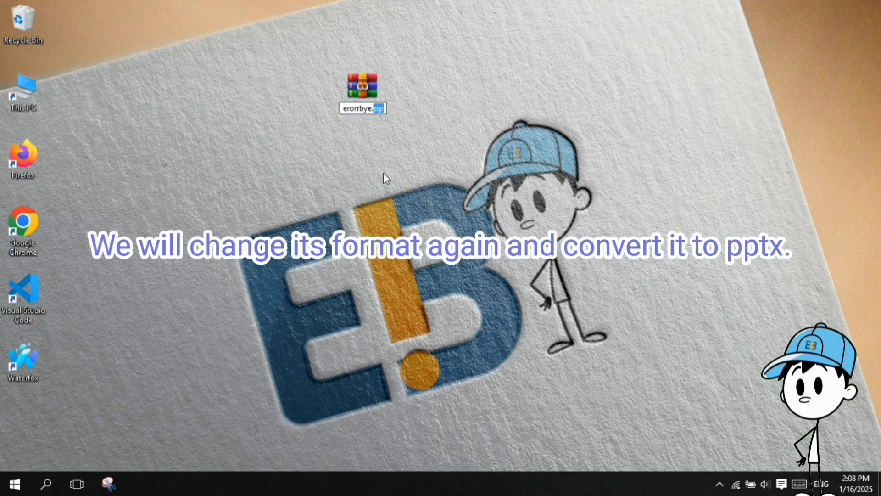
pyautogui.write('pptx')
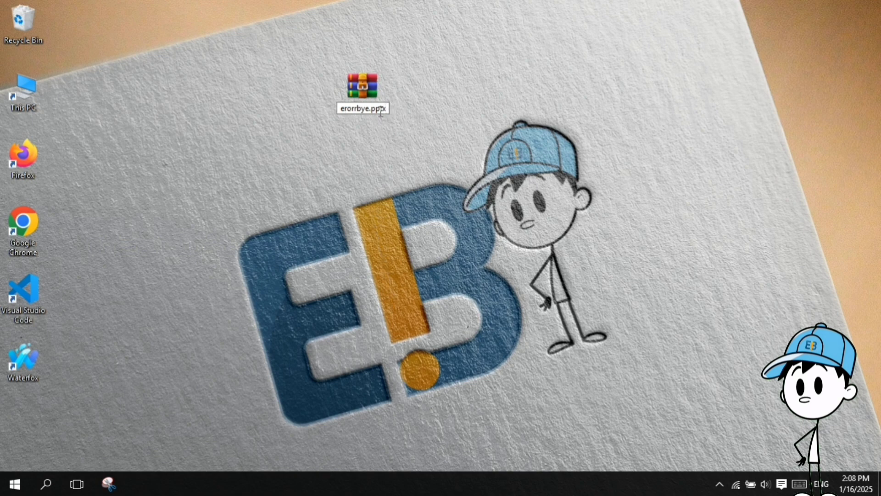
pyautogui.press('Return')
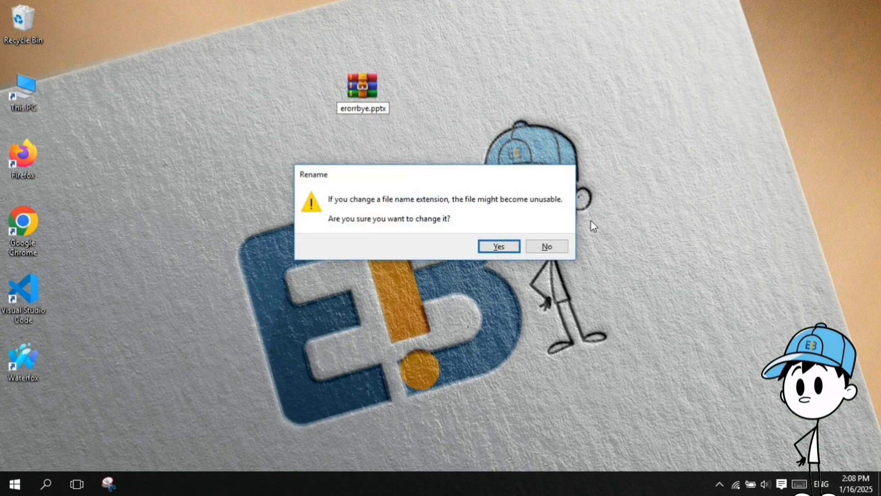
pyautogui.click(499, 247)
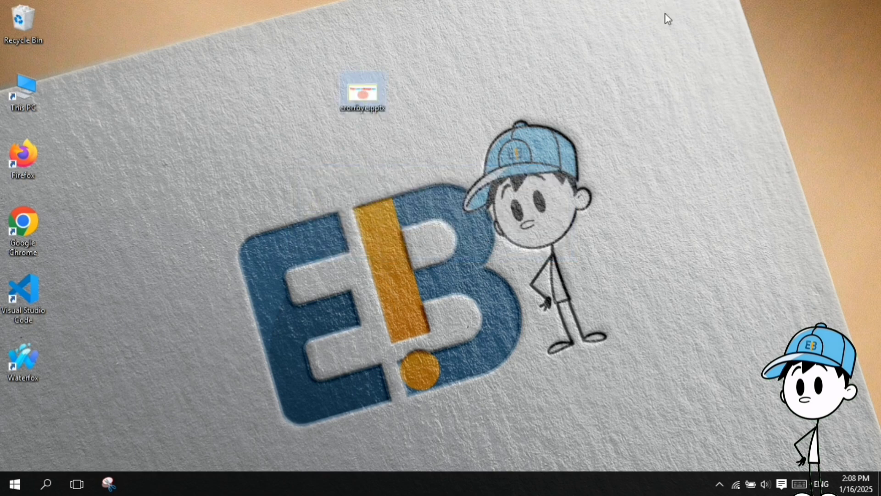
# Step: Open erorrbye.pptx in PowerPoint and replace the slide's title text with "We could"
pyautogui.doubleClick(368, 92)
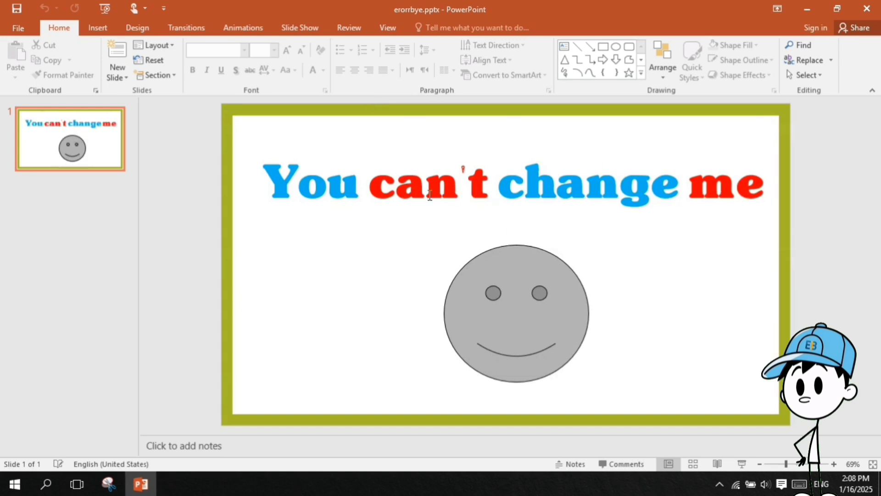
pyautogui.moveTo(284, 178); pyautogui.dragTo(767, 183)
pyautogui.write('We ')
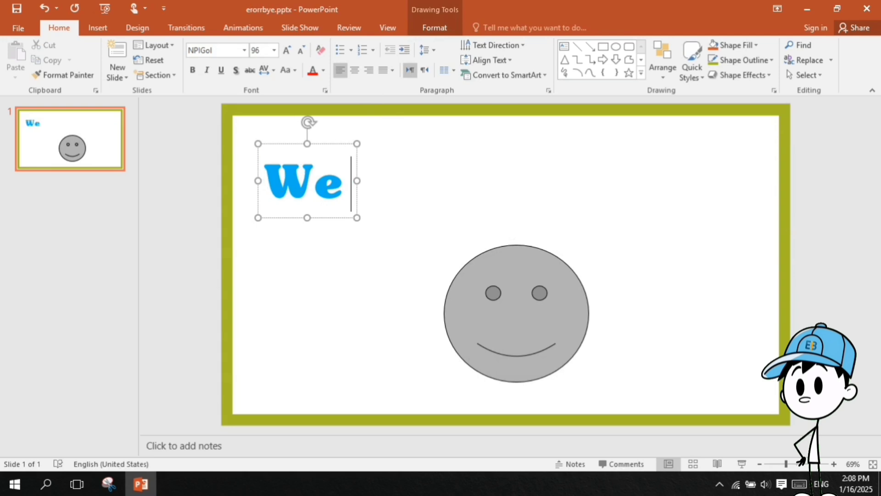
pyautogui.write('could')
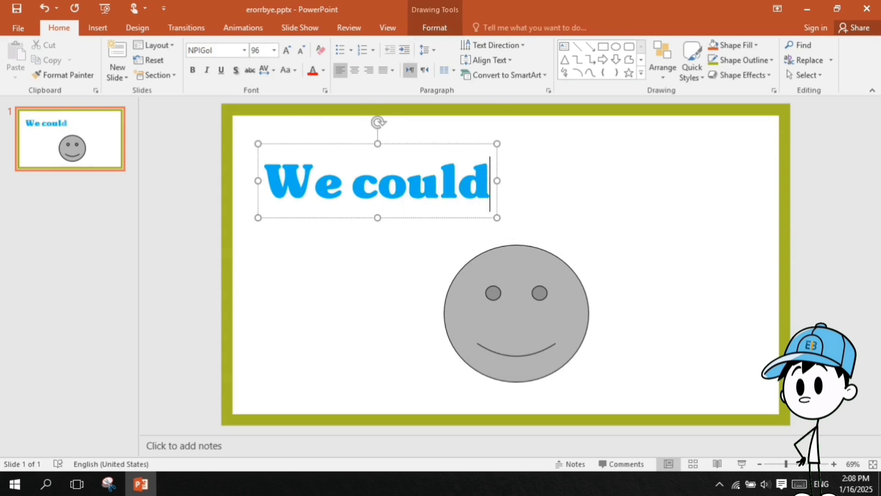
# Step: Center-align the "We could" text and move its text box horizontally to the middle of the slide, above the smiley face
pyautogui.hotkey('ctrl', 'a')
pyautogui.click(356, 70)
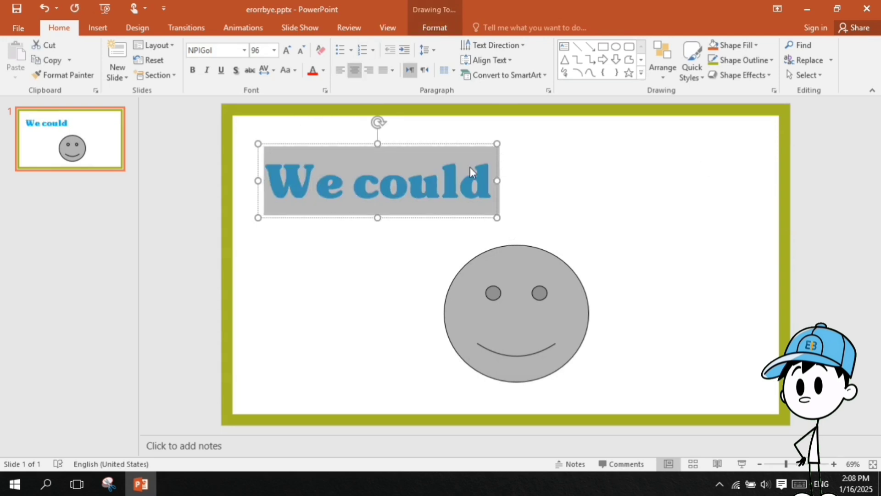
pyautogui.click(517, 178)
pyautogui.click(449, 161)
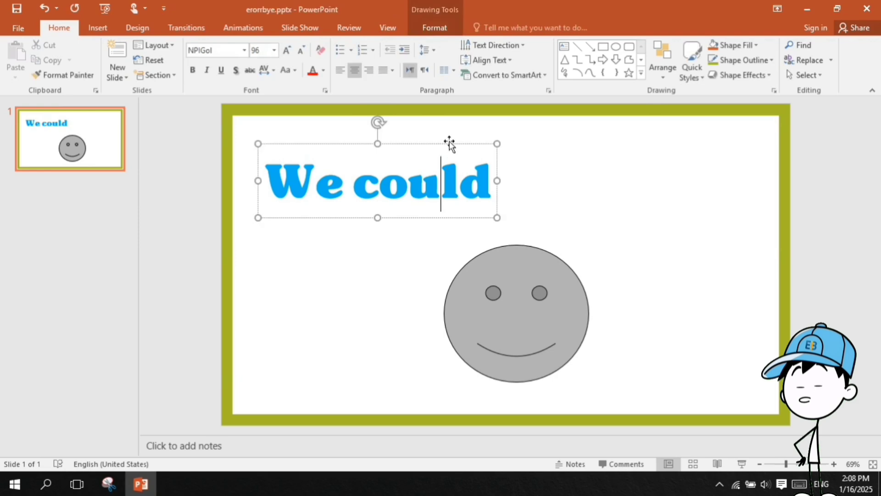
pyautogui.moveTo(451, 142); pyautogui.dragTo(577, 142)
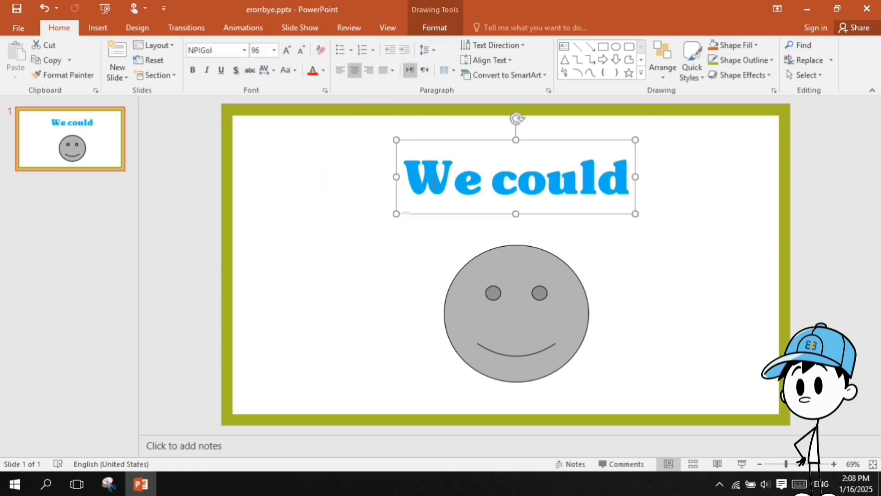
# Step: Select the word "We" in the slide's title for a font color change
pyautogui.doubleClick(448, 178)
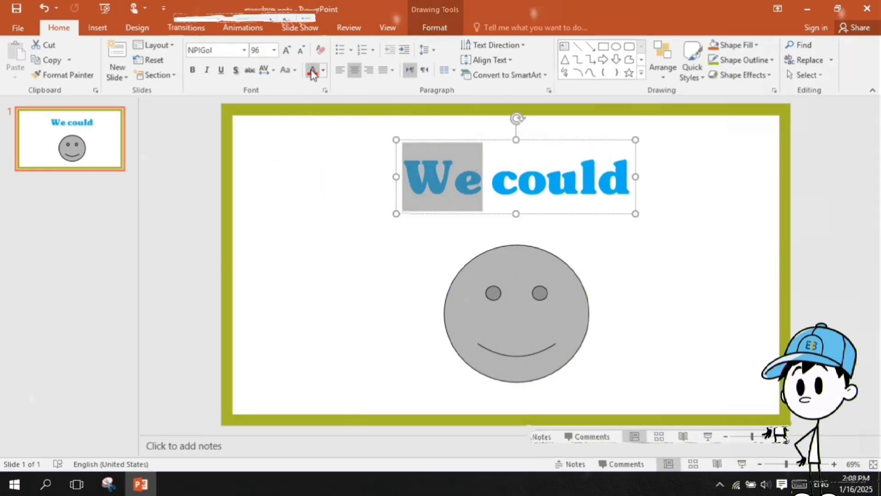